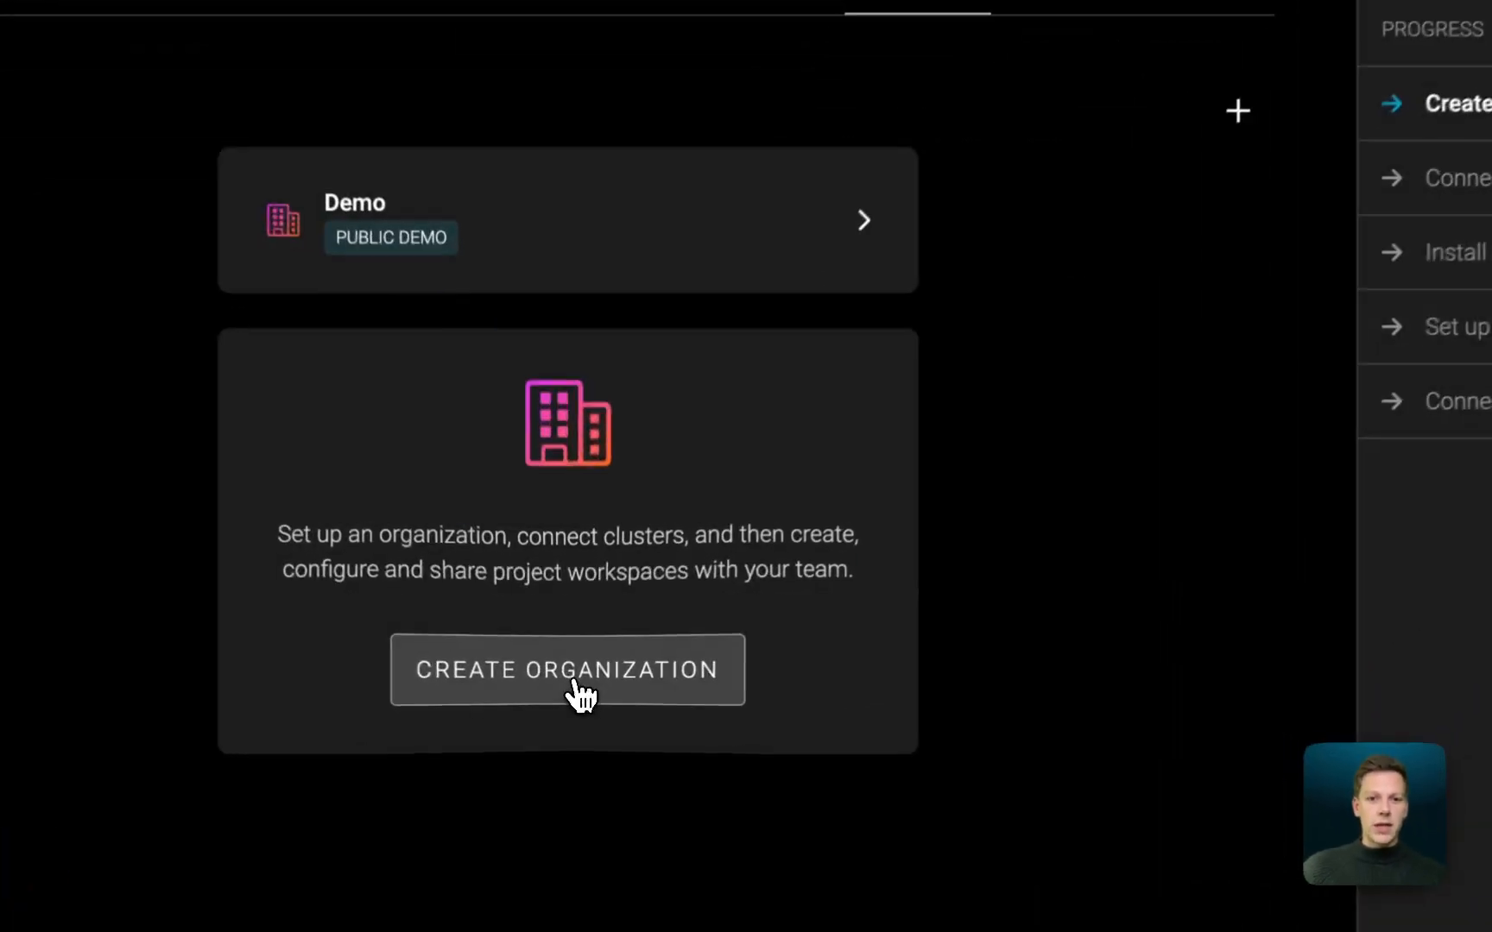
# - Create a new organization named my-org
pyautogui.click(570, 703)
pyautogui.click(725, 508)
pyautogui.write('my-org')
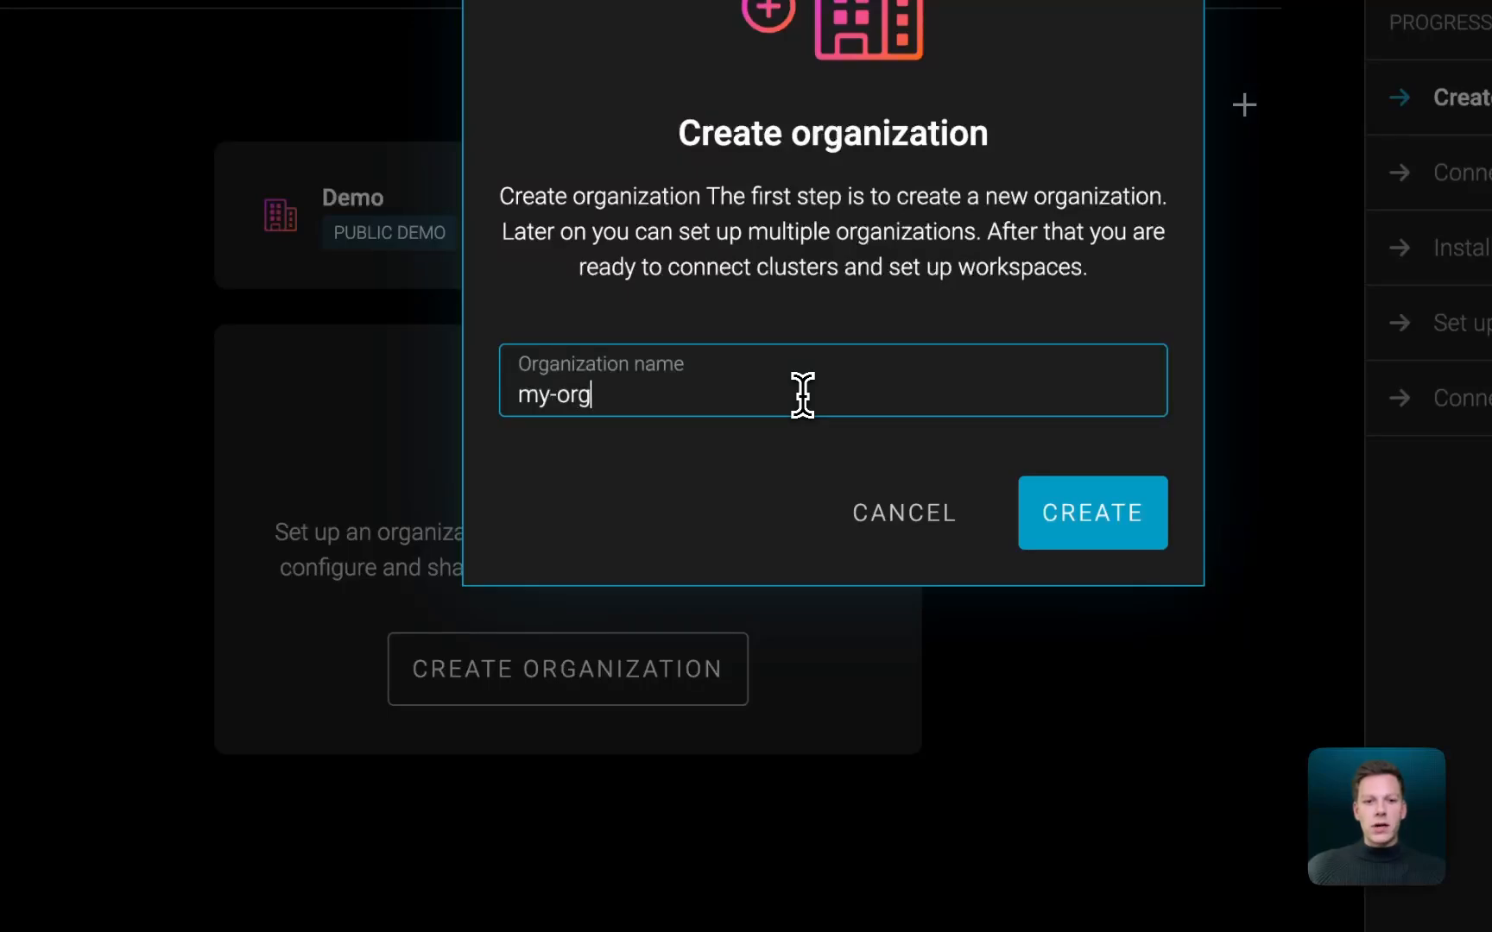
pyautogui.press('Return')
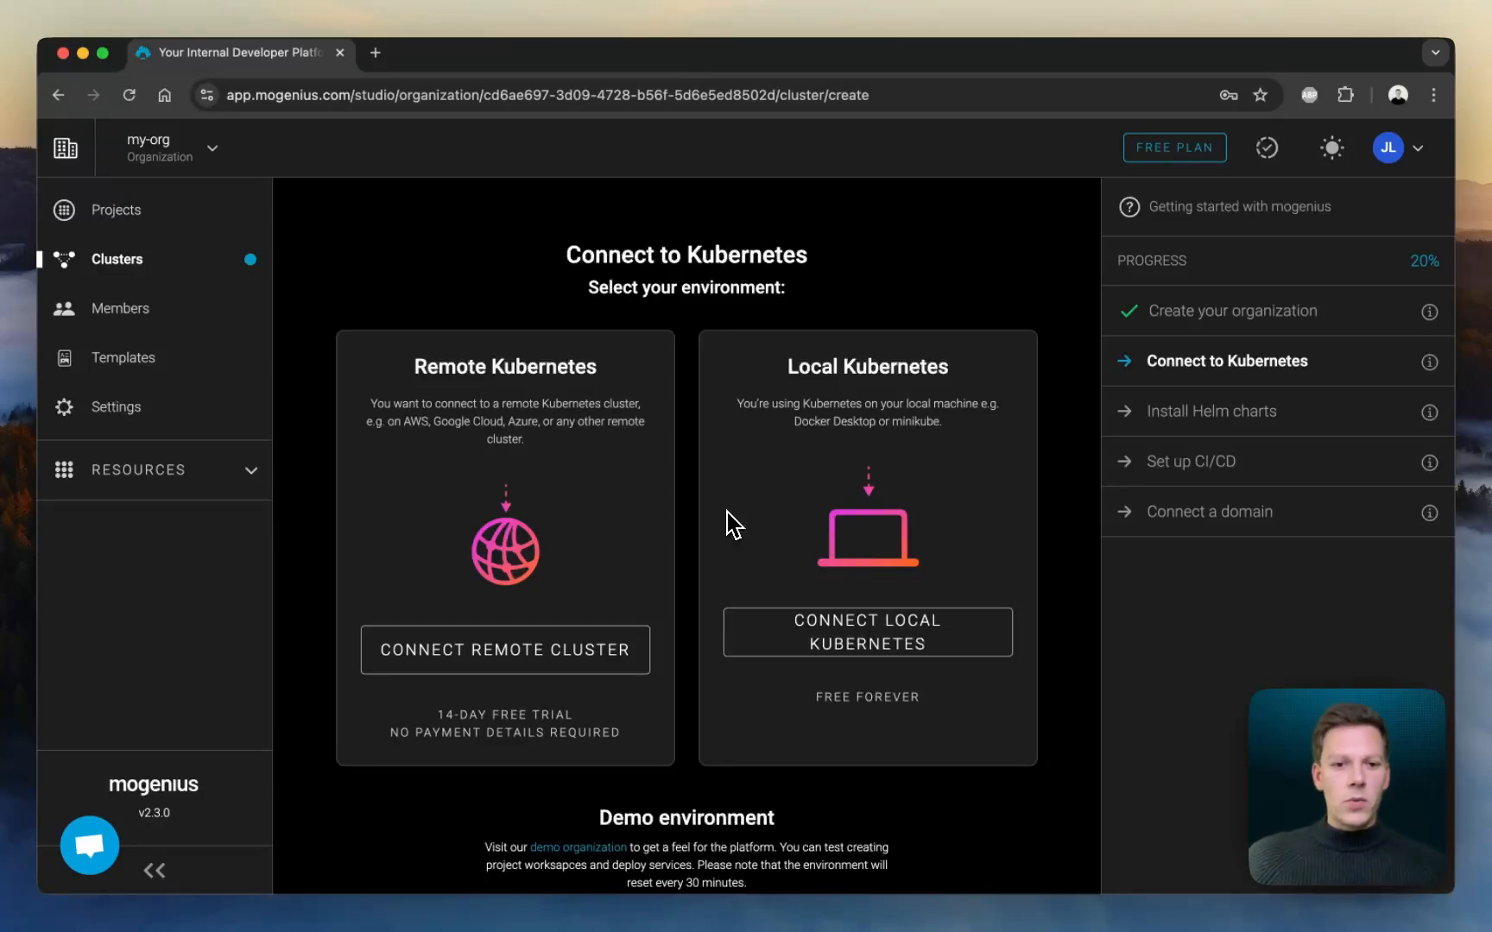
# - Add a remote Kubernetes cluster with the display name hetzner
pyautogui.click(451, 651)
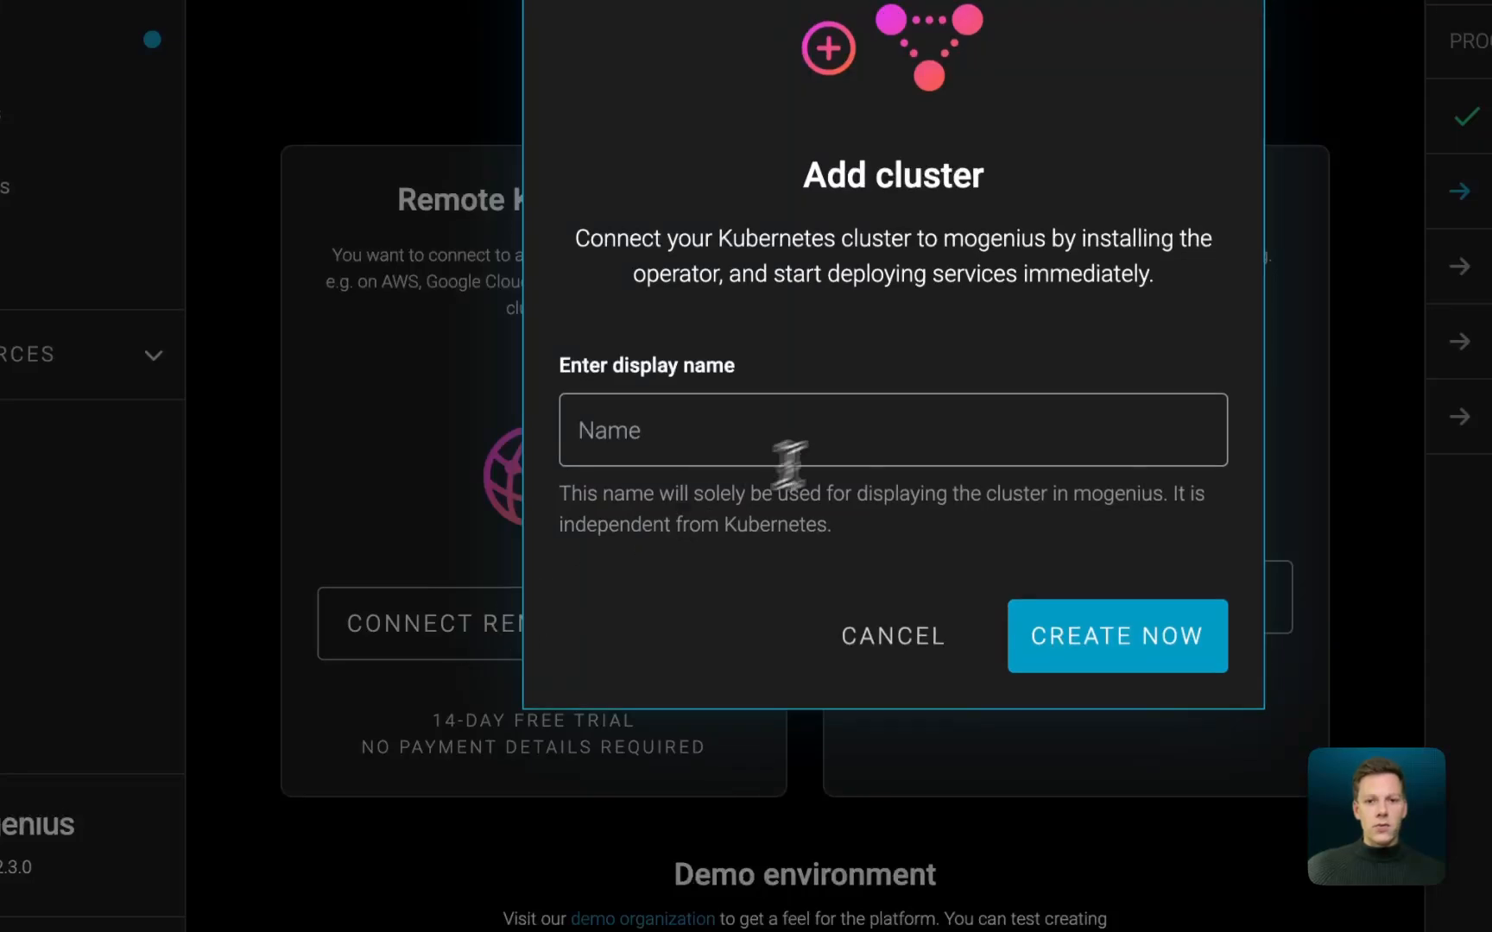
pyautogui.click(890, 429)
pyautogui.write('hetzner')
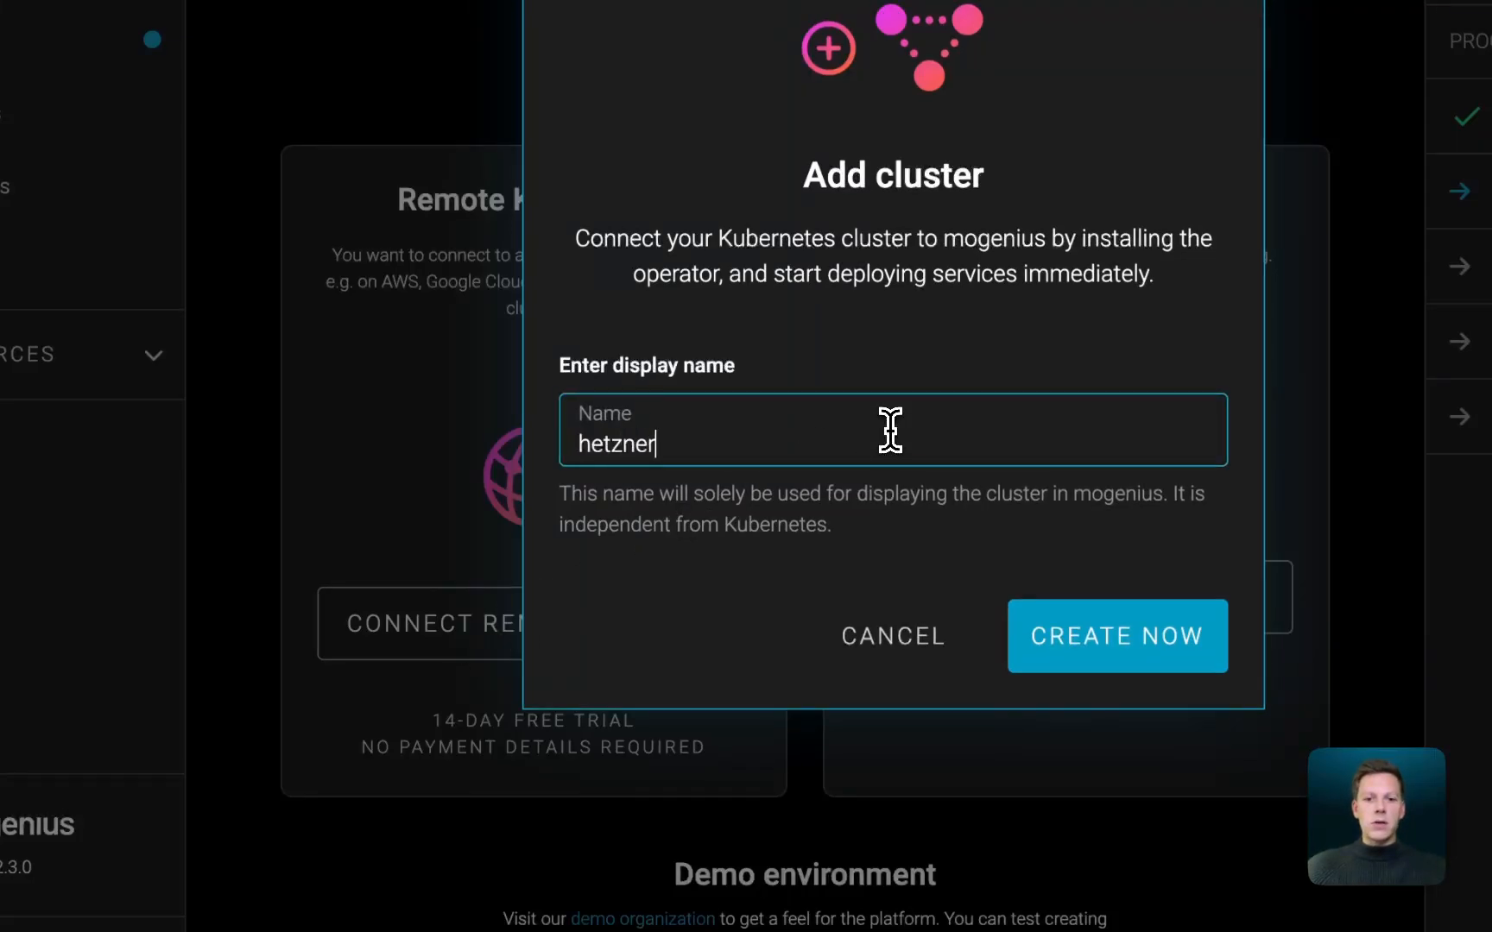
pyautogui.press('Return')
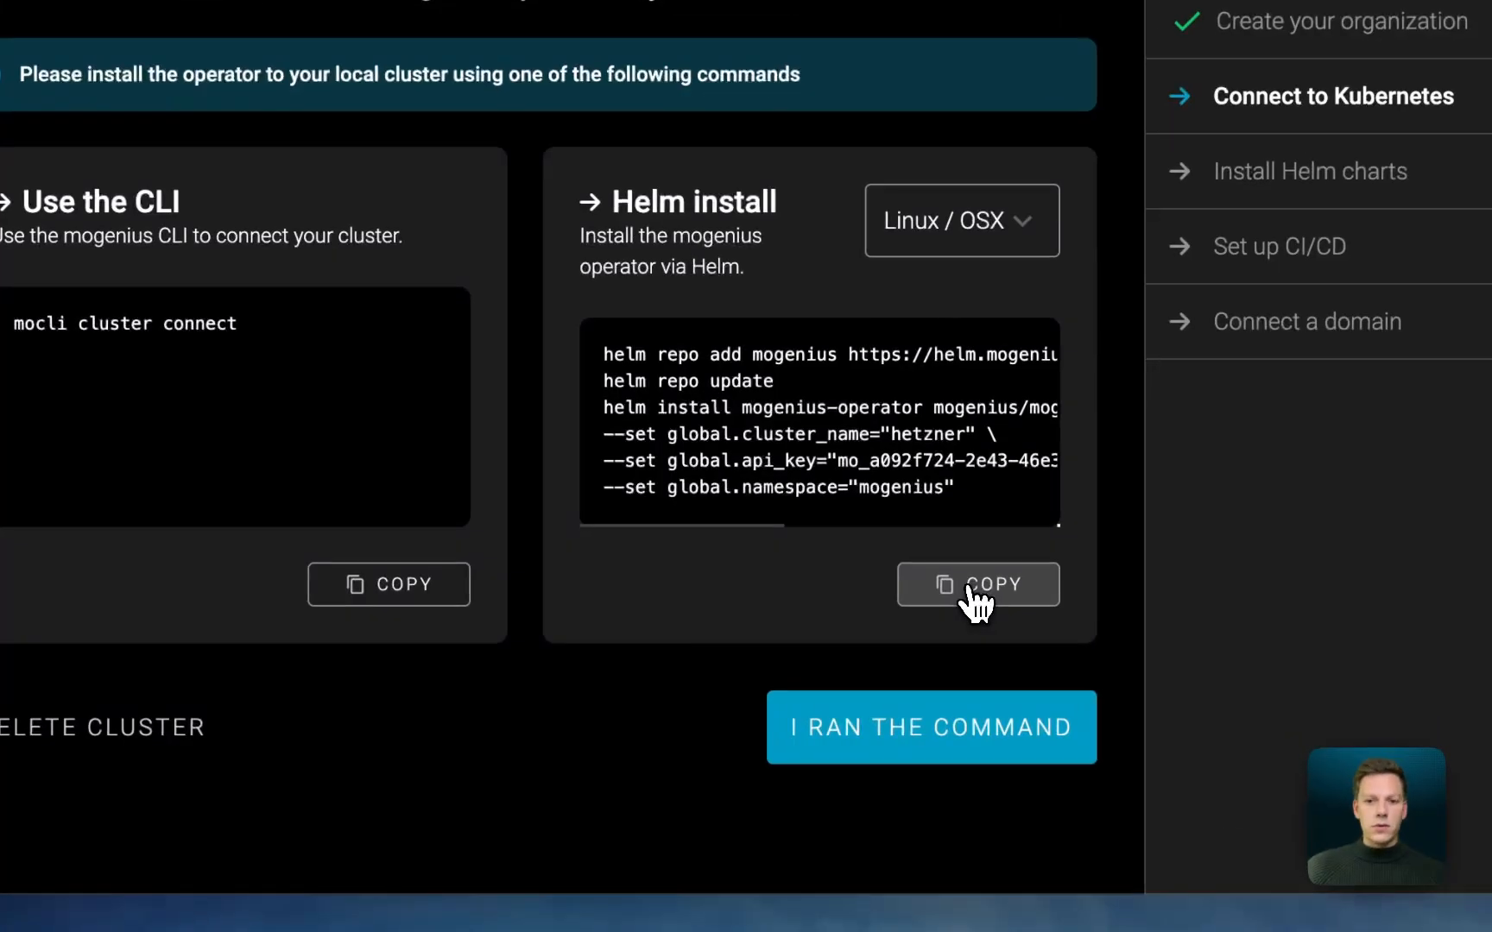
# - Switch to the Warp terminal and run the copied Helm install commands for the mogenius operator, including the API key
pyautogui.moveTo(979, 896)
pyautogui.click(1088, 859)
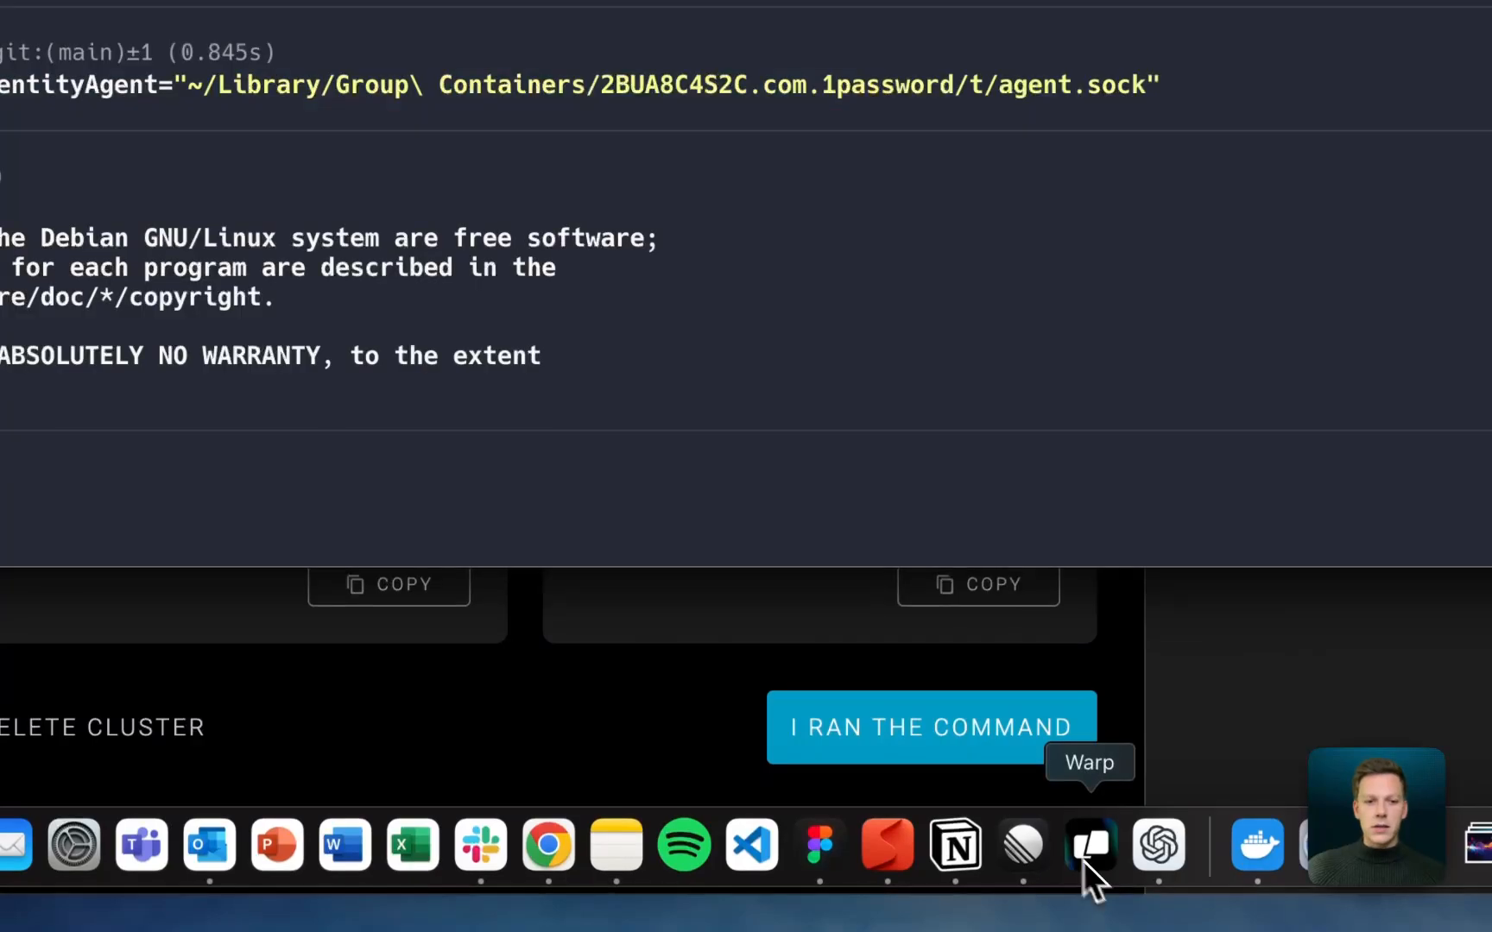
pyautogui.press('super+v')
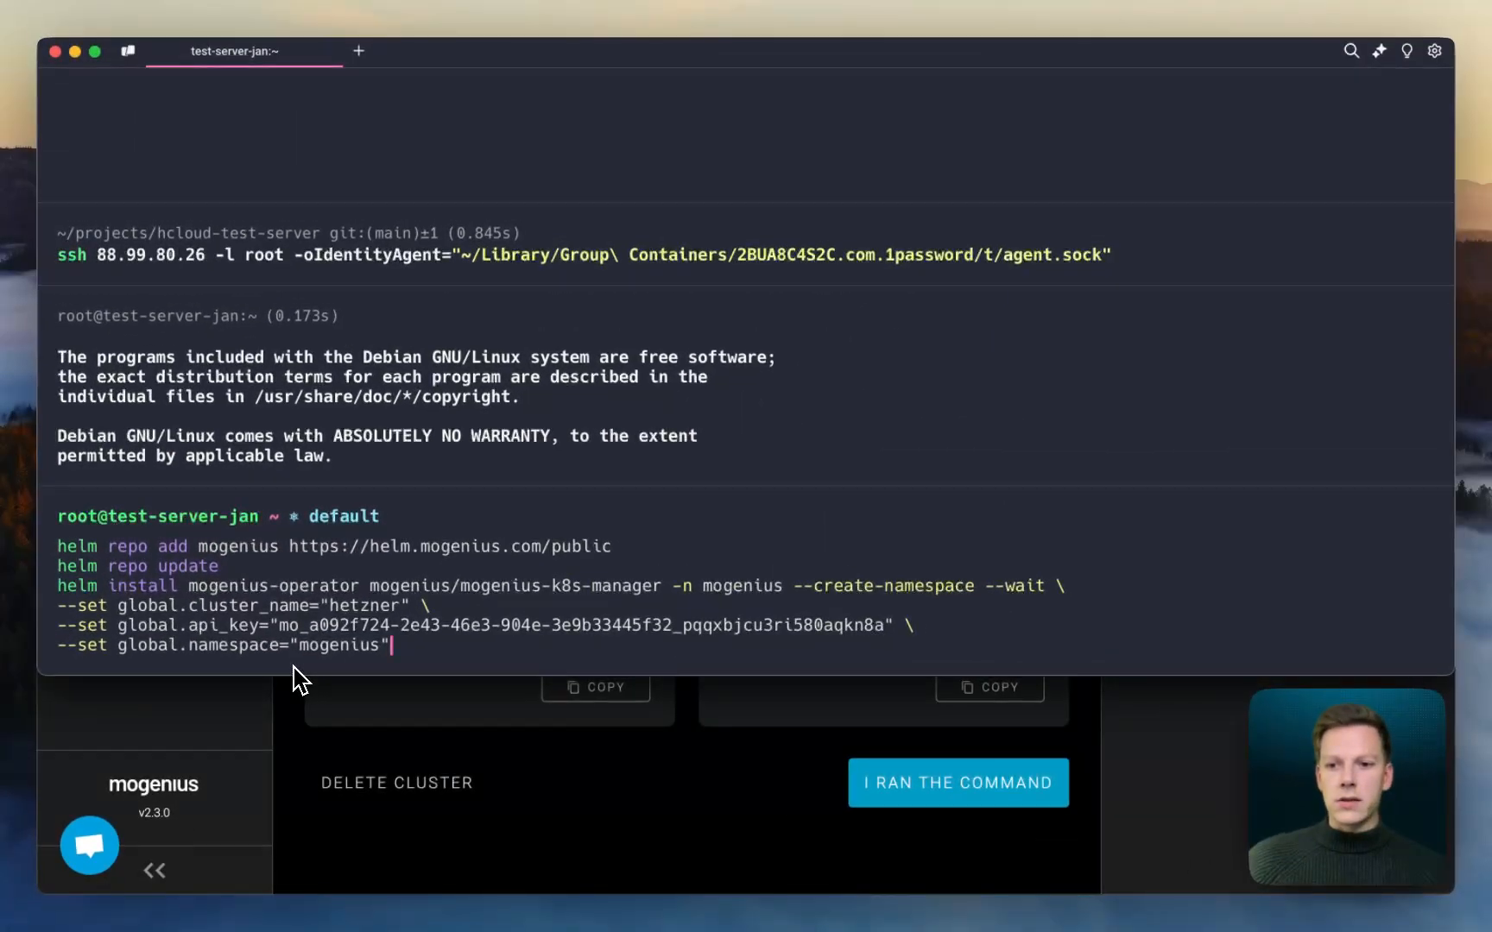
pyautogui.press('Return')
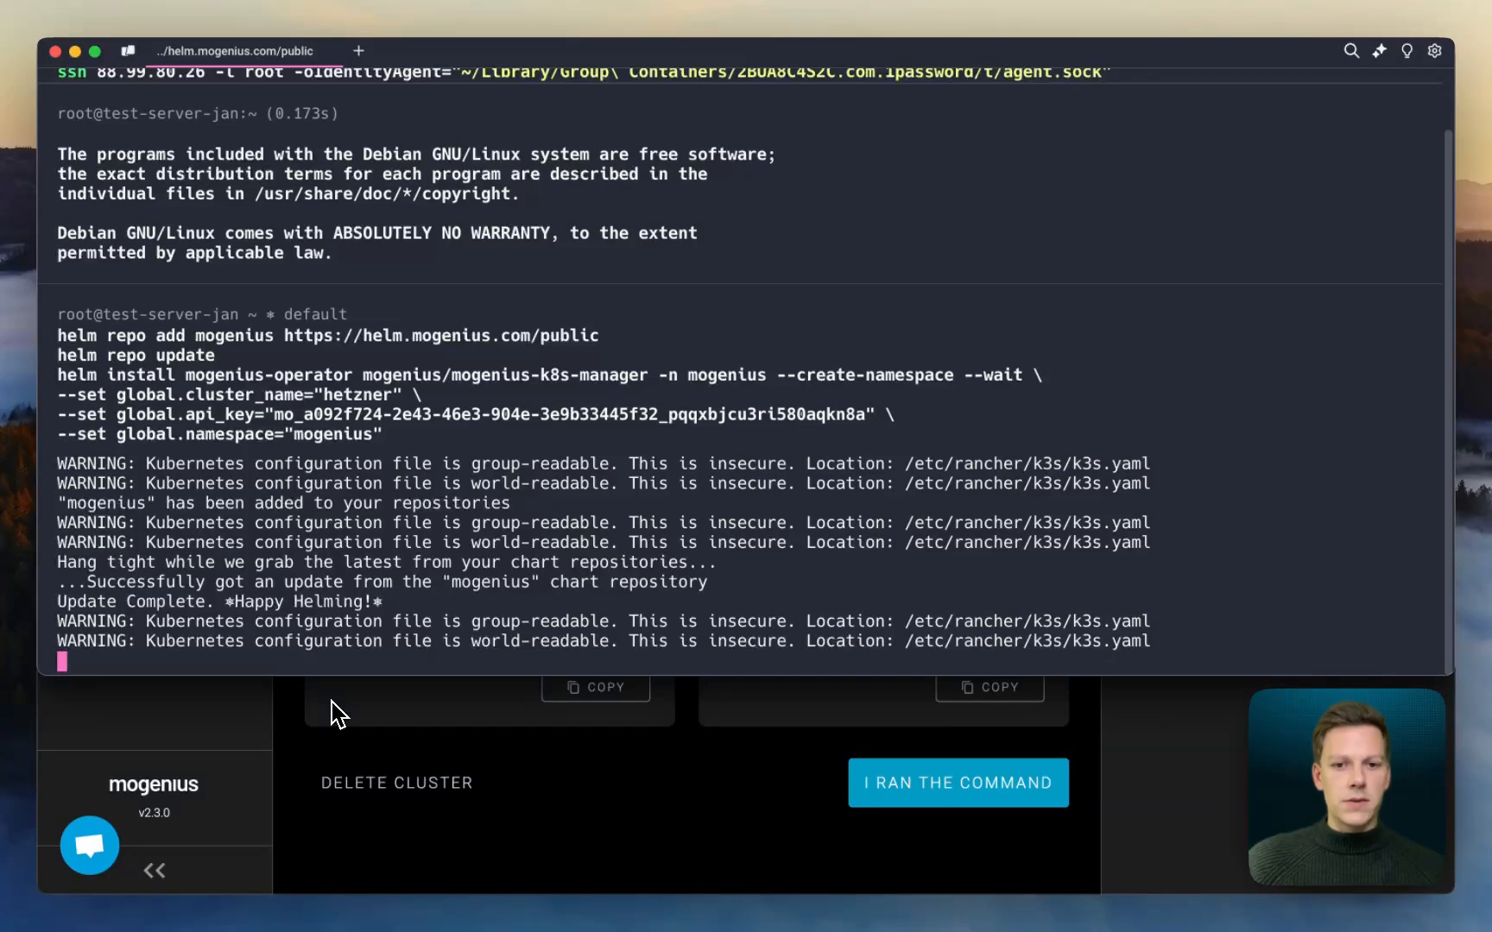
# - Return to the mogenius cluster connection page, confirm that the install command was run, and continue to the cluster setup
pyautogui.click(331, 700)
pyautogui.click(918, 793)
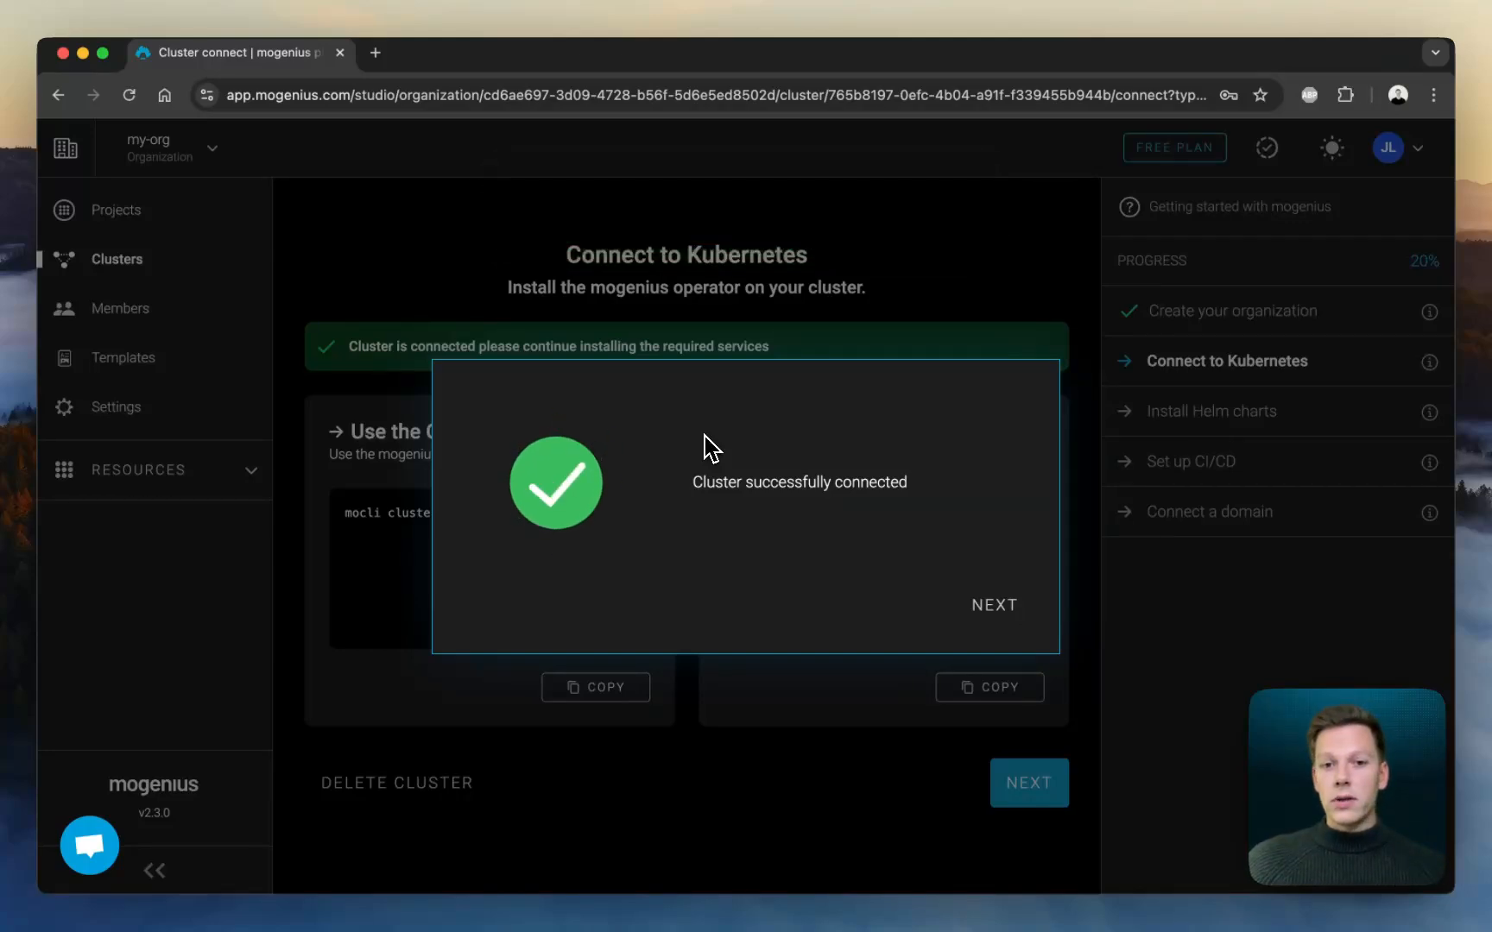
pyautogui.click(994, 605)
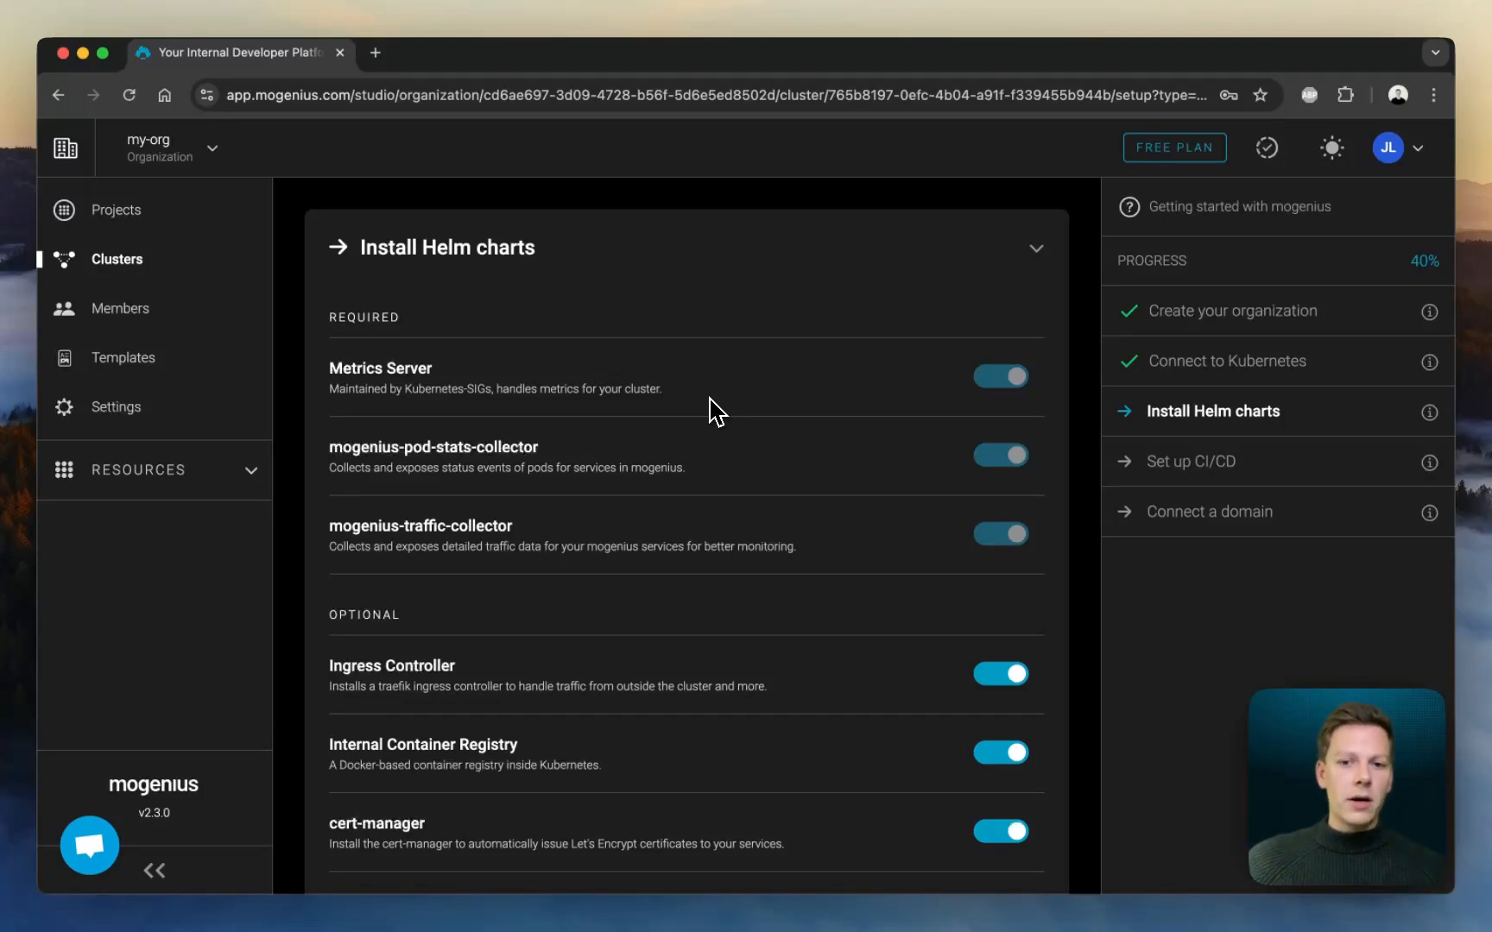
# - Install the required and all optional Helm charts, and continue through the CI/CD setup with the default Docker registry
pyautogui.scroll(-4, 715, 412)
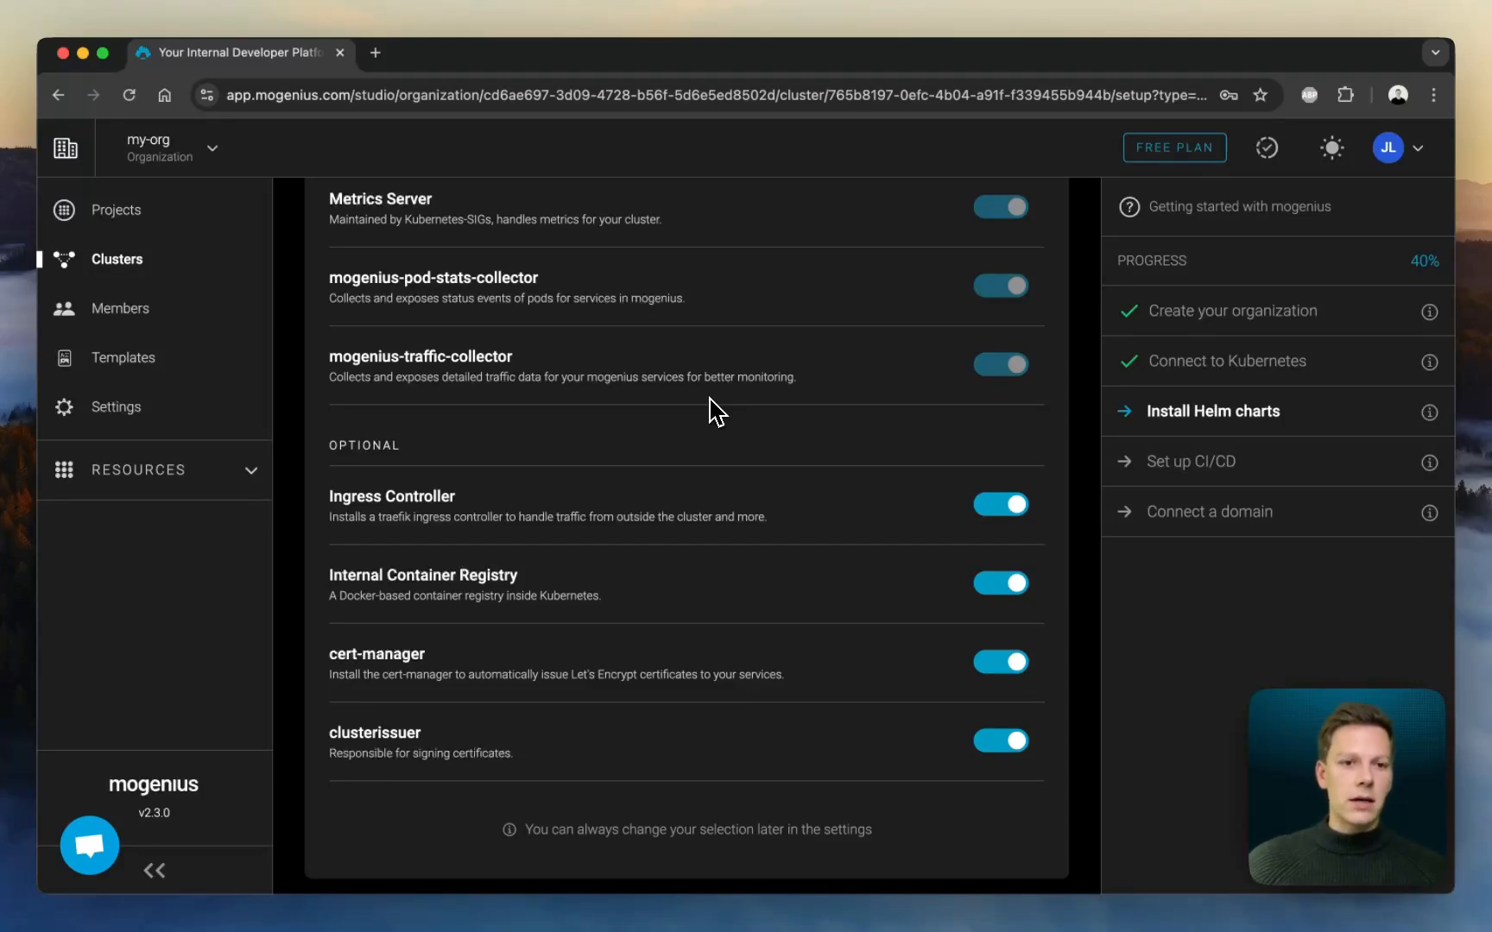
pyautogui.scroll(-1, 406, 496)
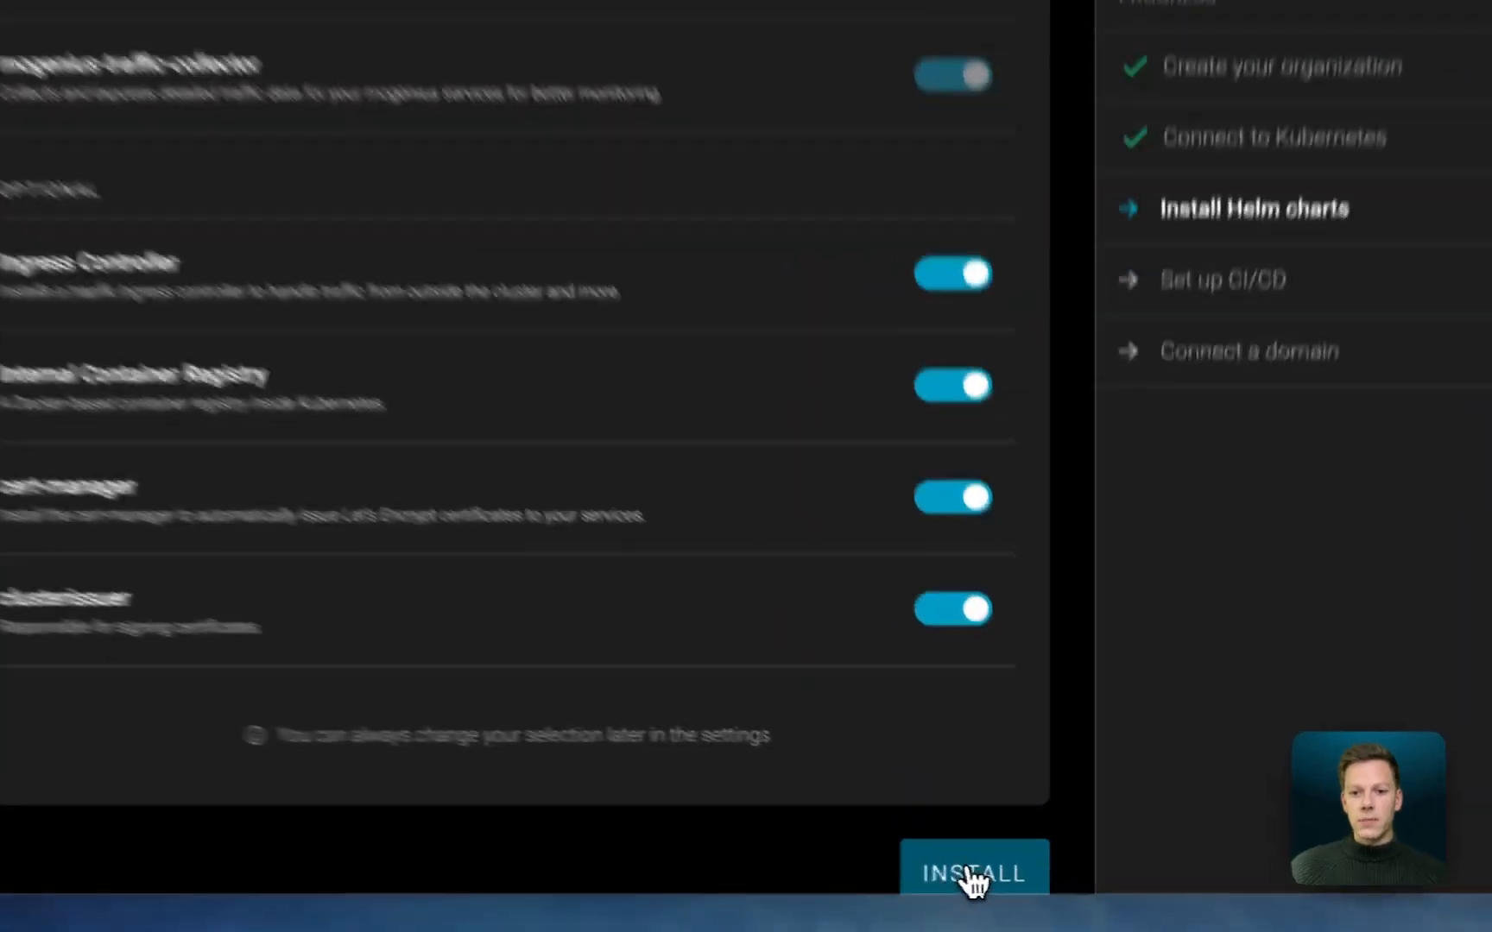
pyautogui.click(1016, 880)
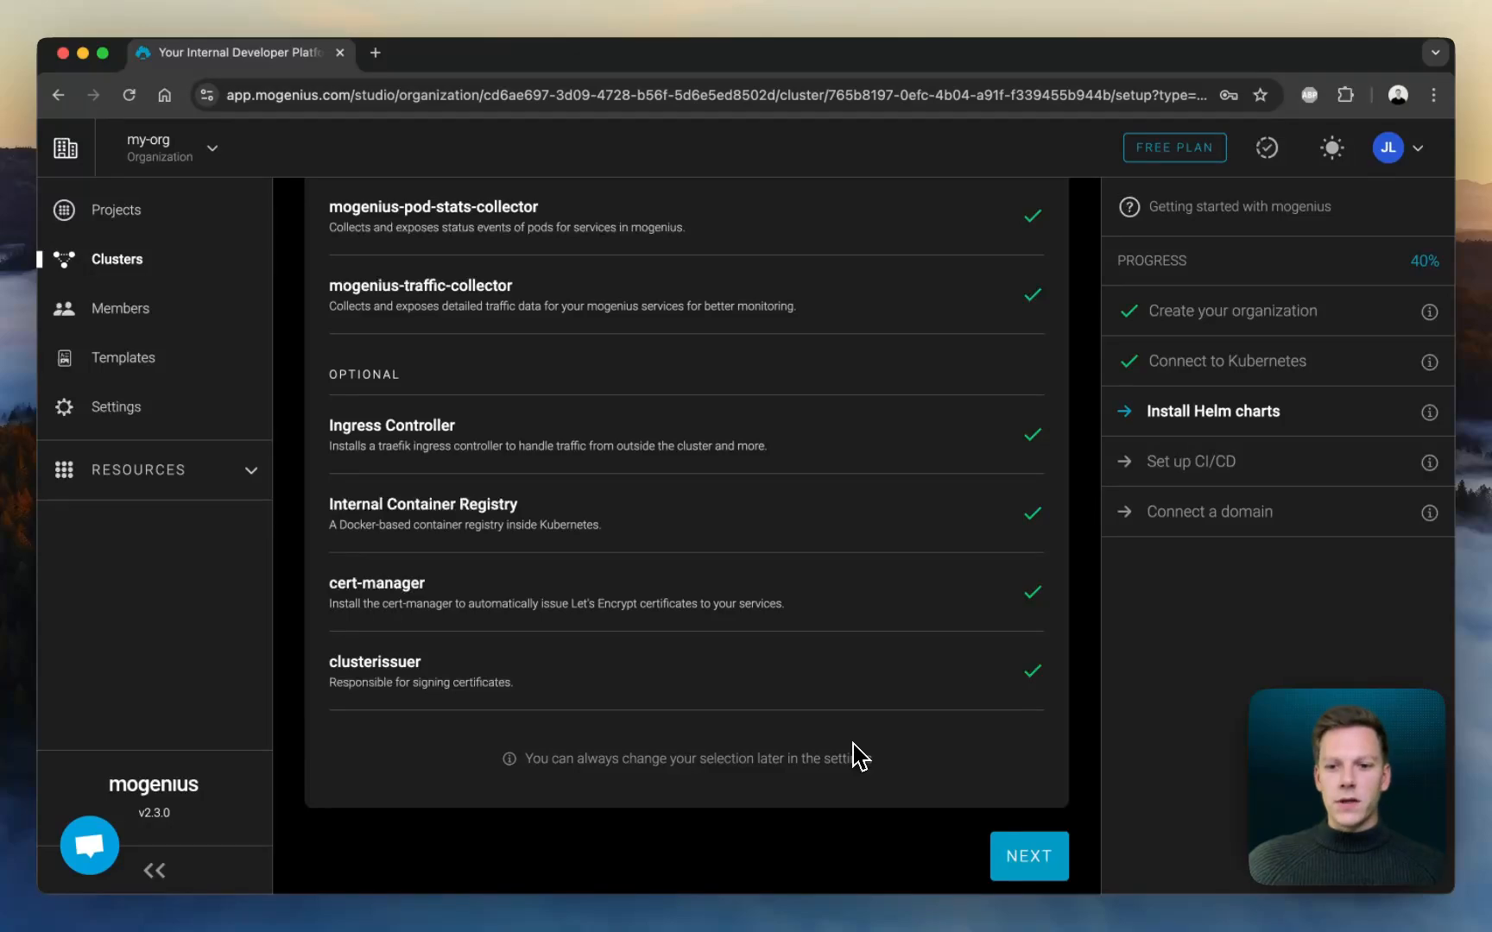
pyautogui.scroll(-1, 853, 755)
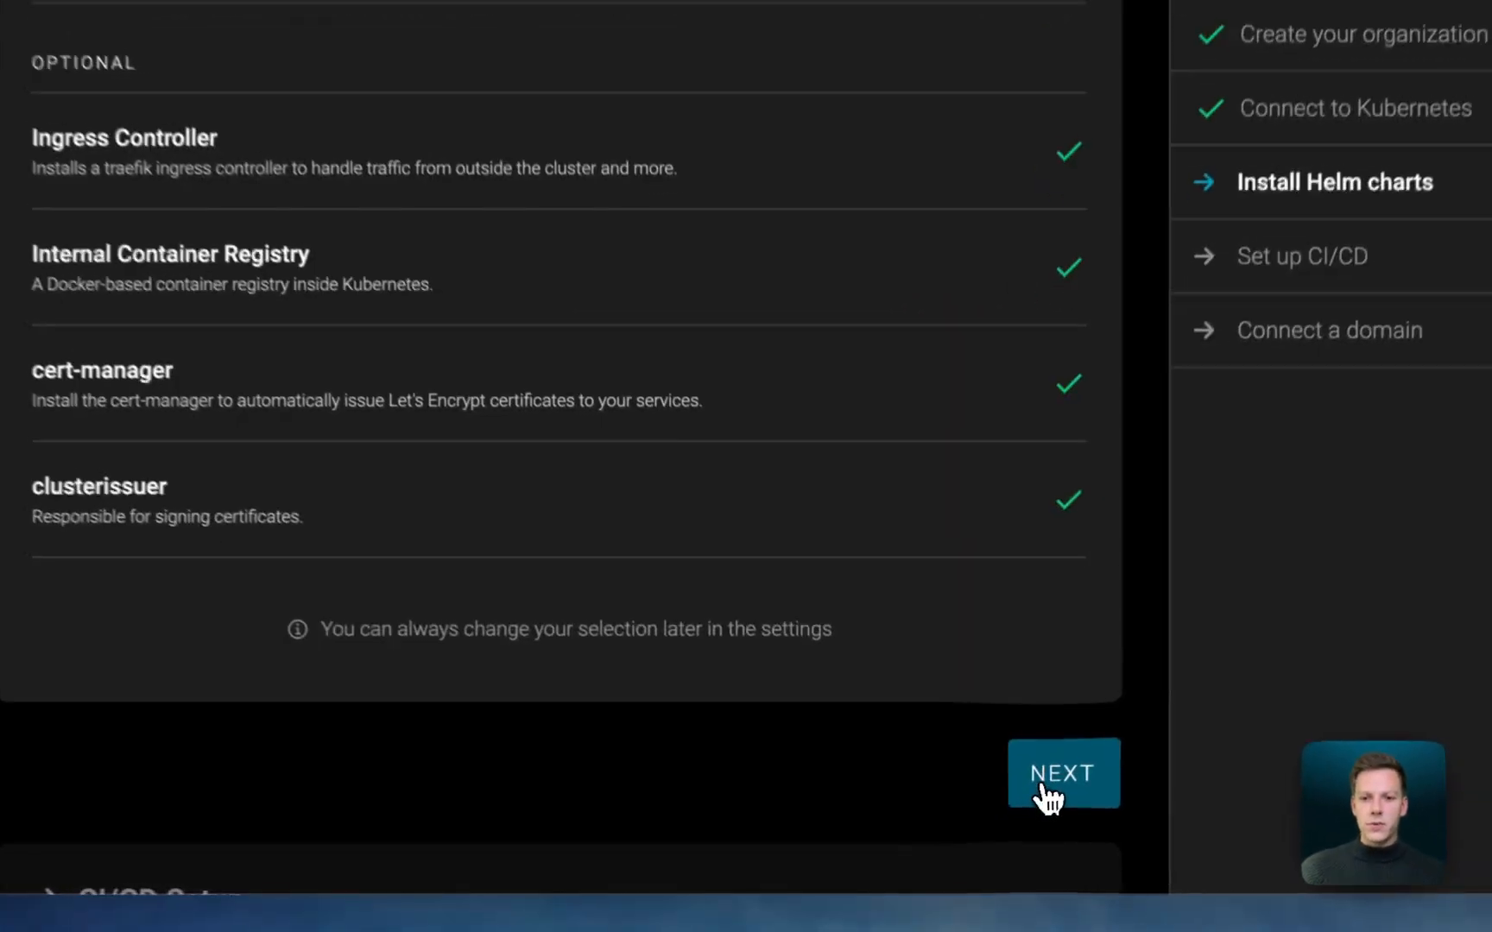
pyautogui.click(1023, 810)
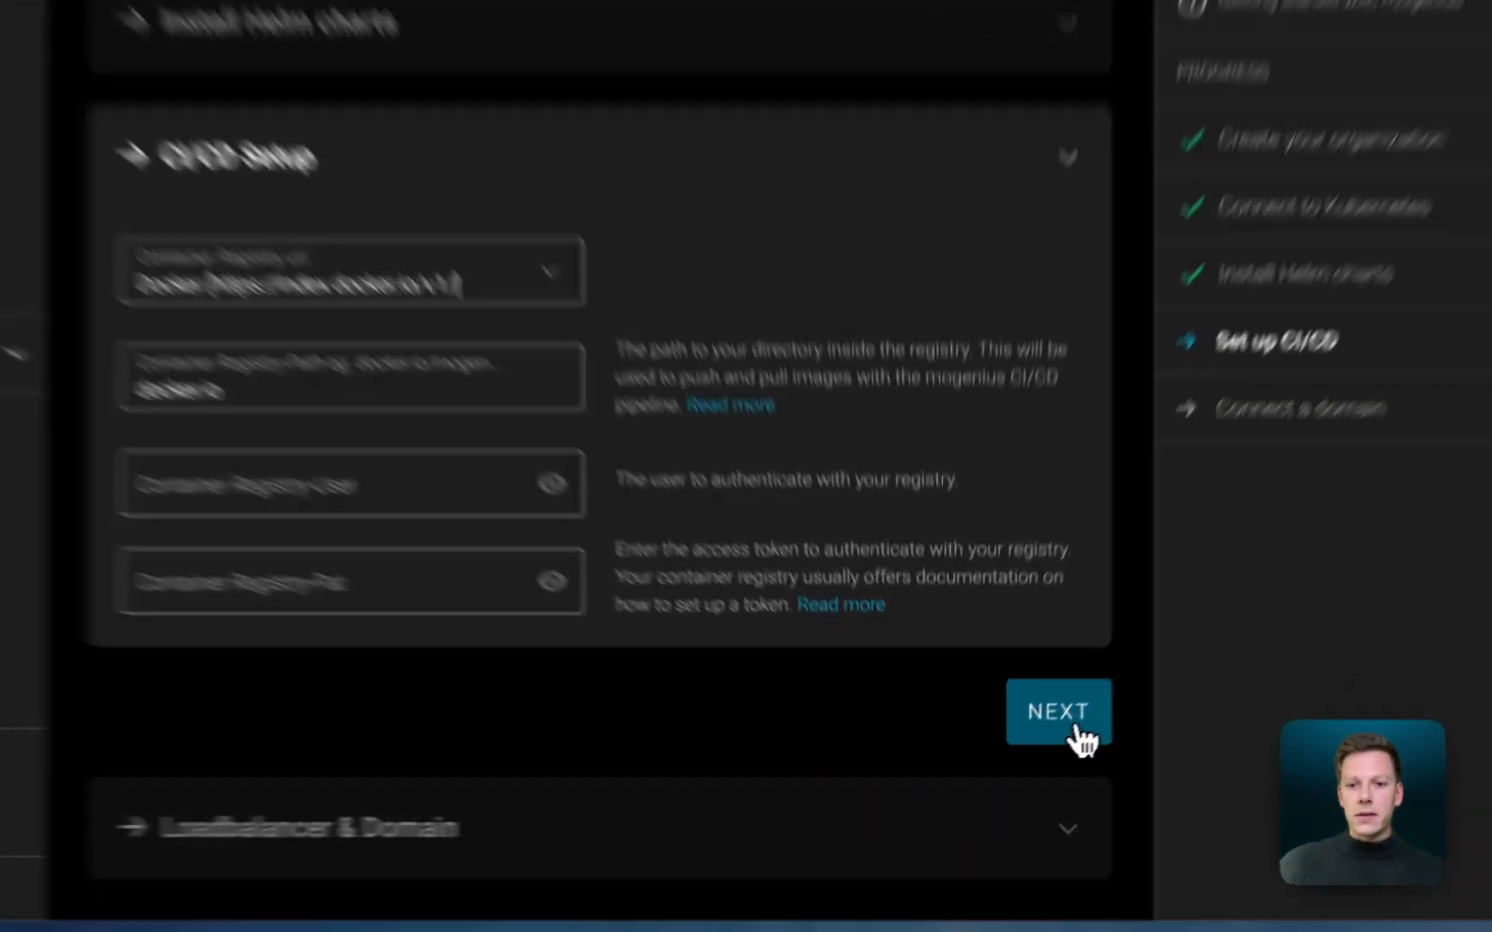
pyautogui.click(1043, 741)
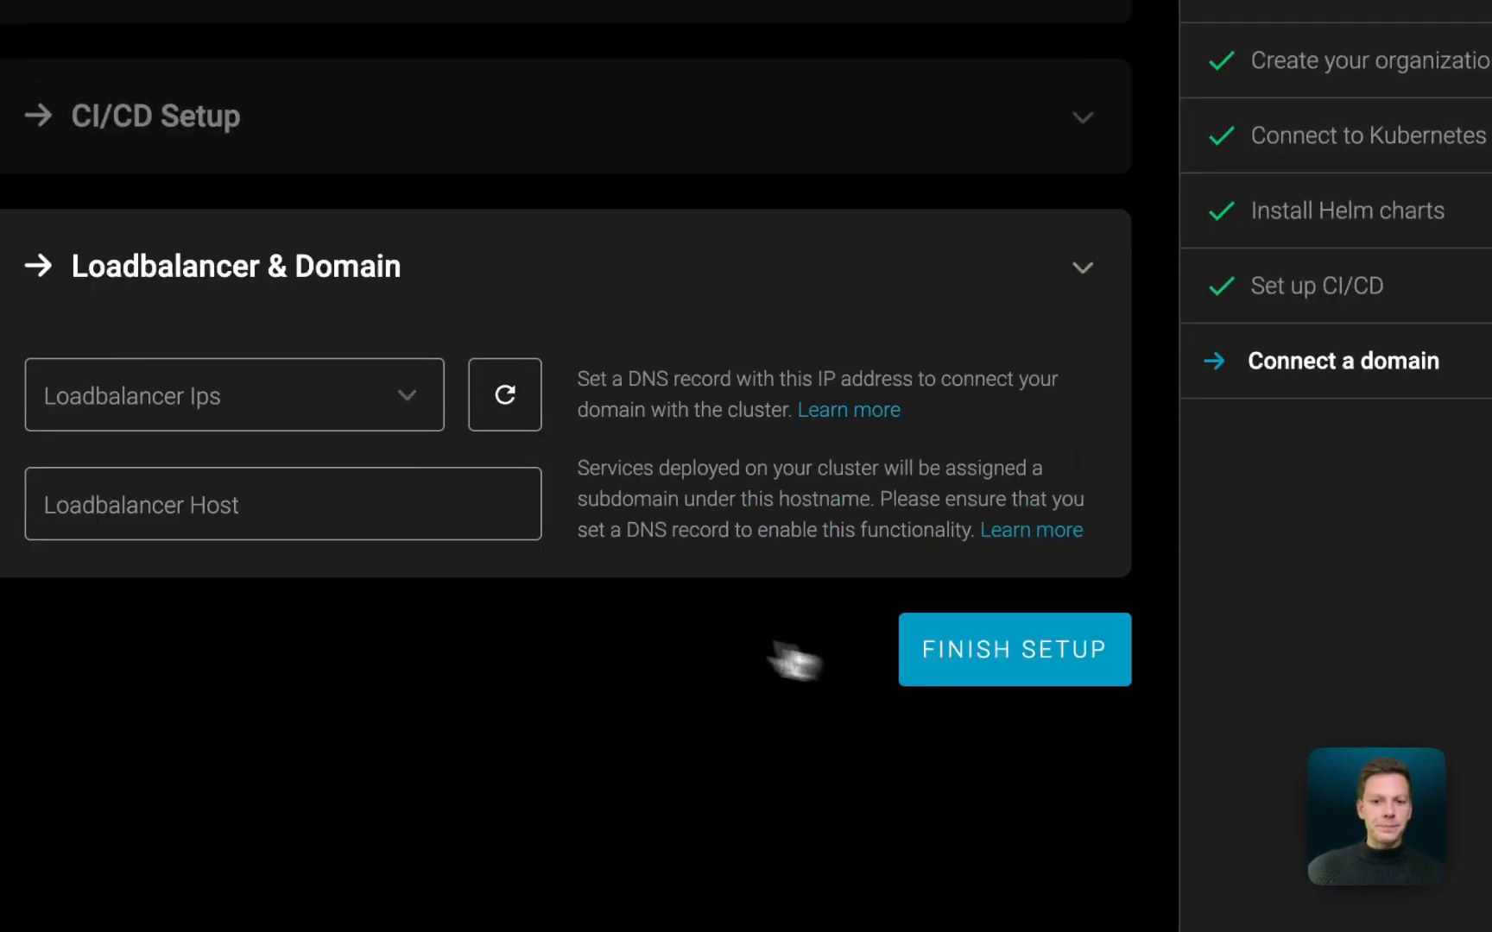
# - Detect the load balancer IP, enter the demo subdomain of the personal domain as load balancer host, and finish the setup
pyautogui.click(507, 404)
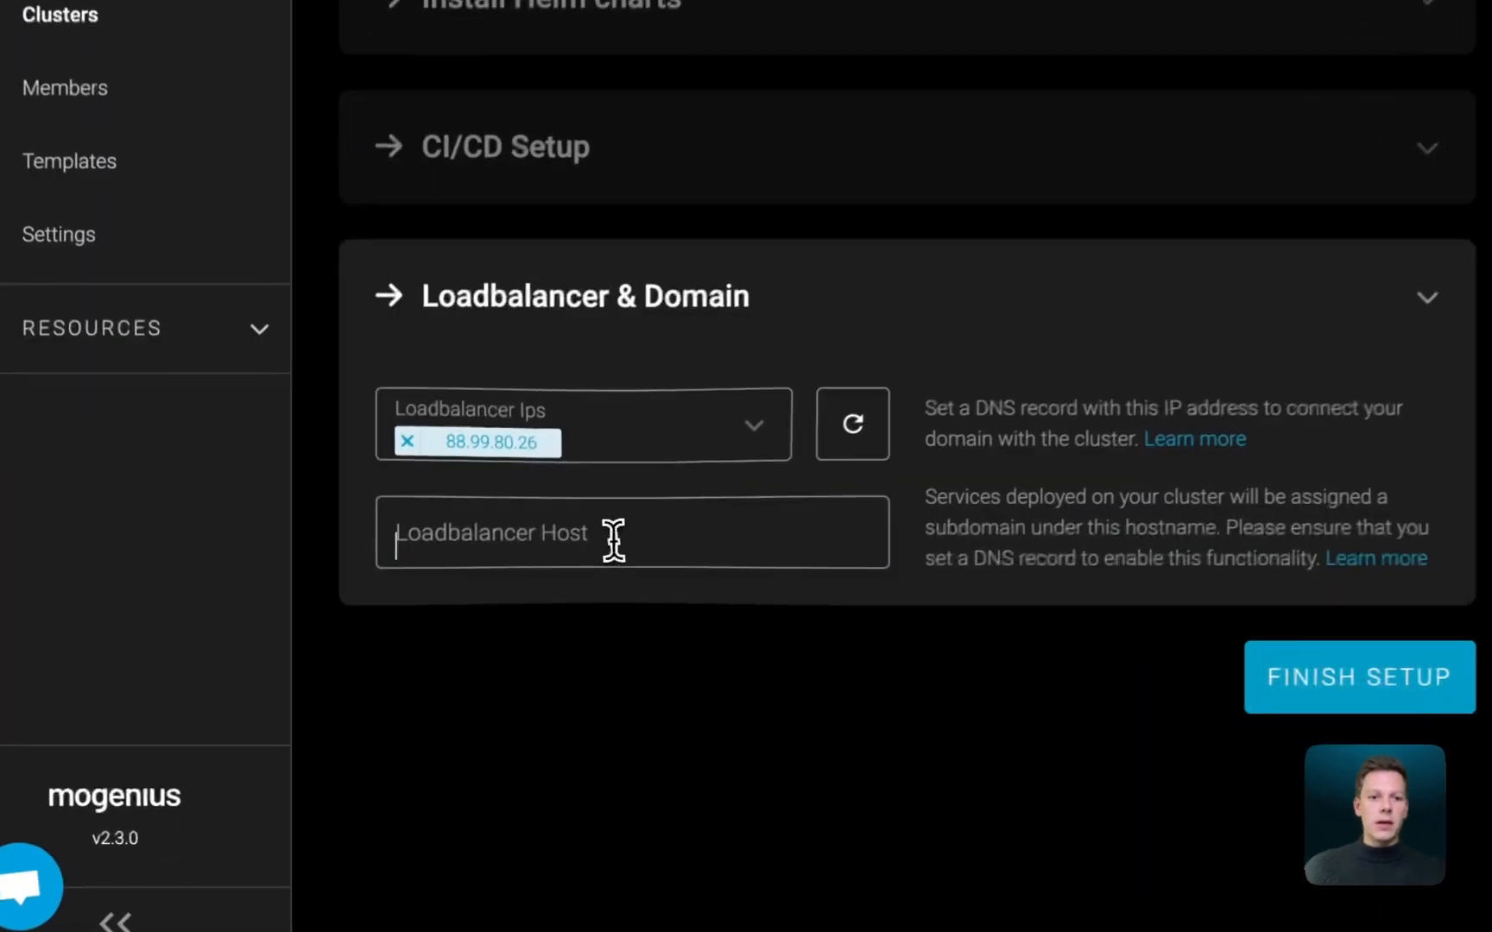
pyautogui.click(488, 610)
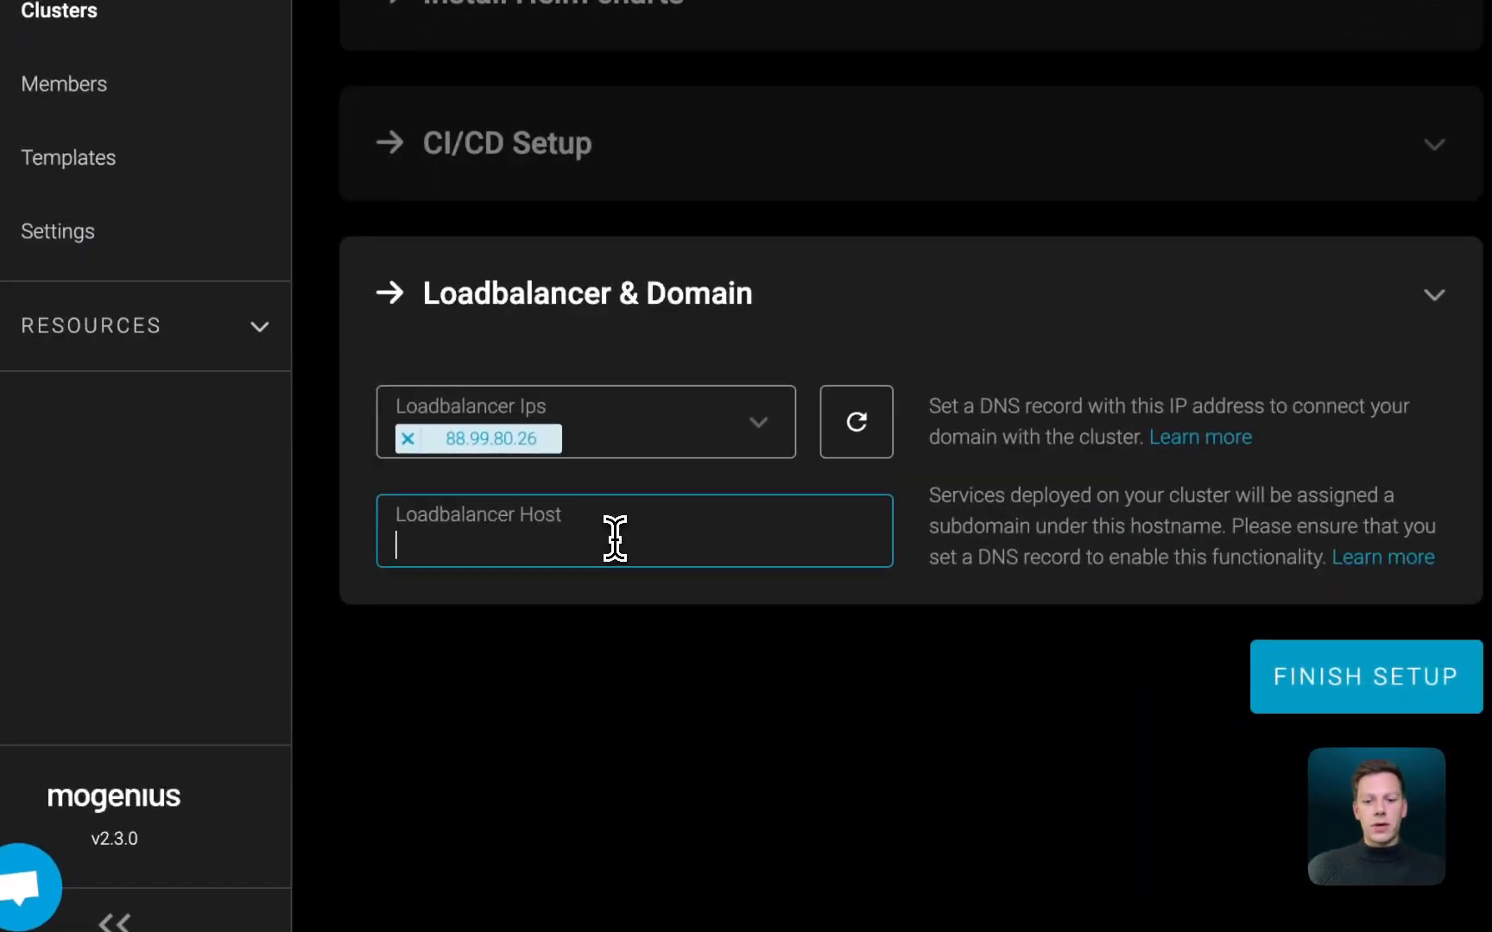
pyautogui.write('demo.janl')
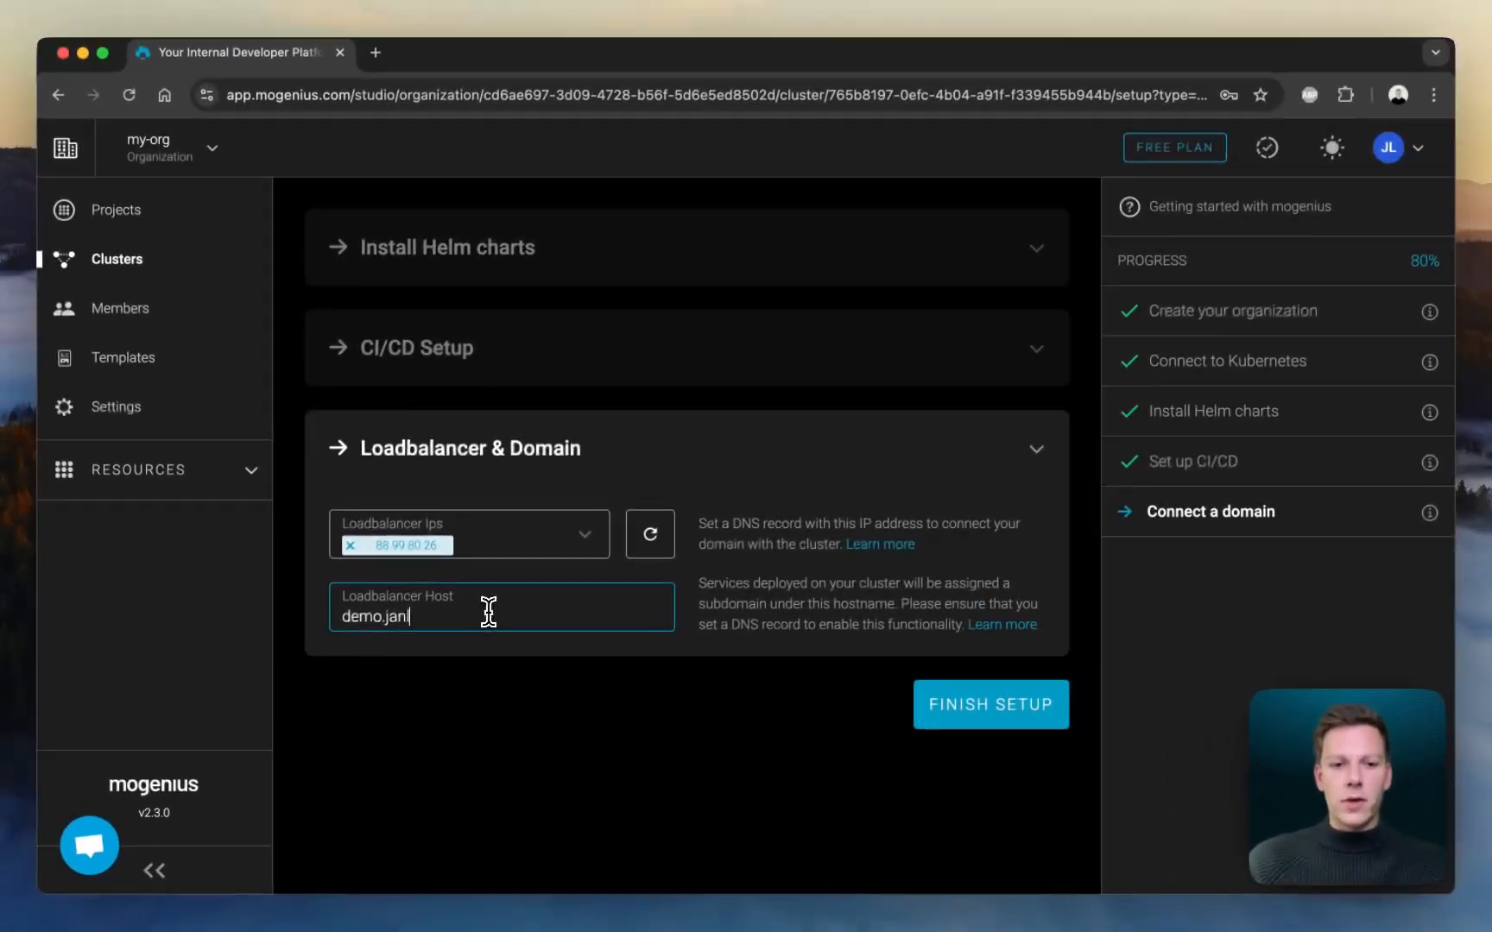
pyautogui.write('epsky.com')
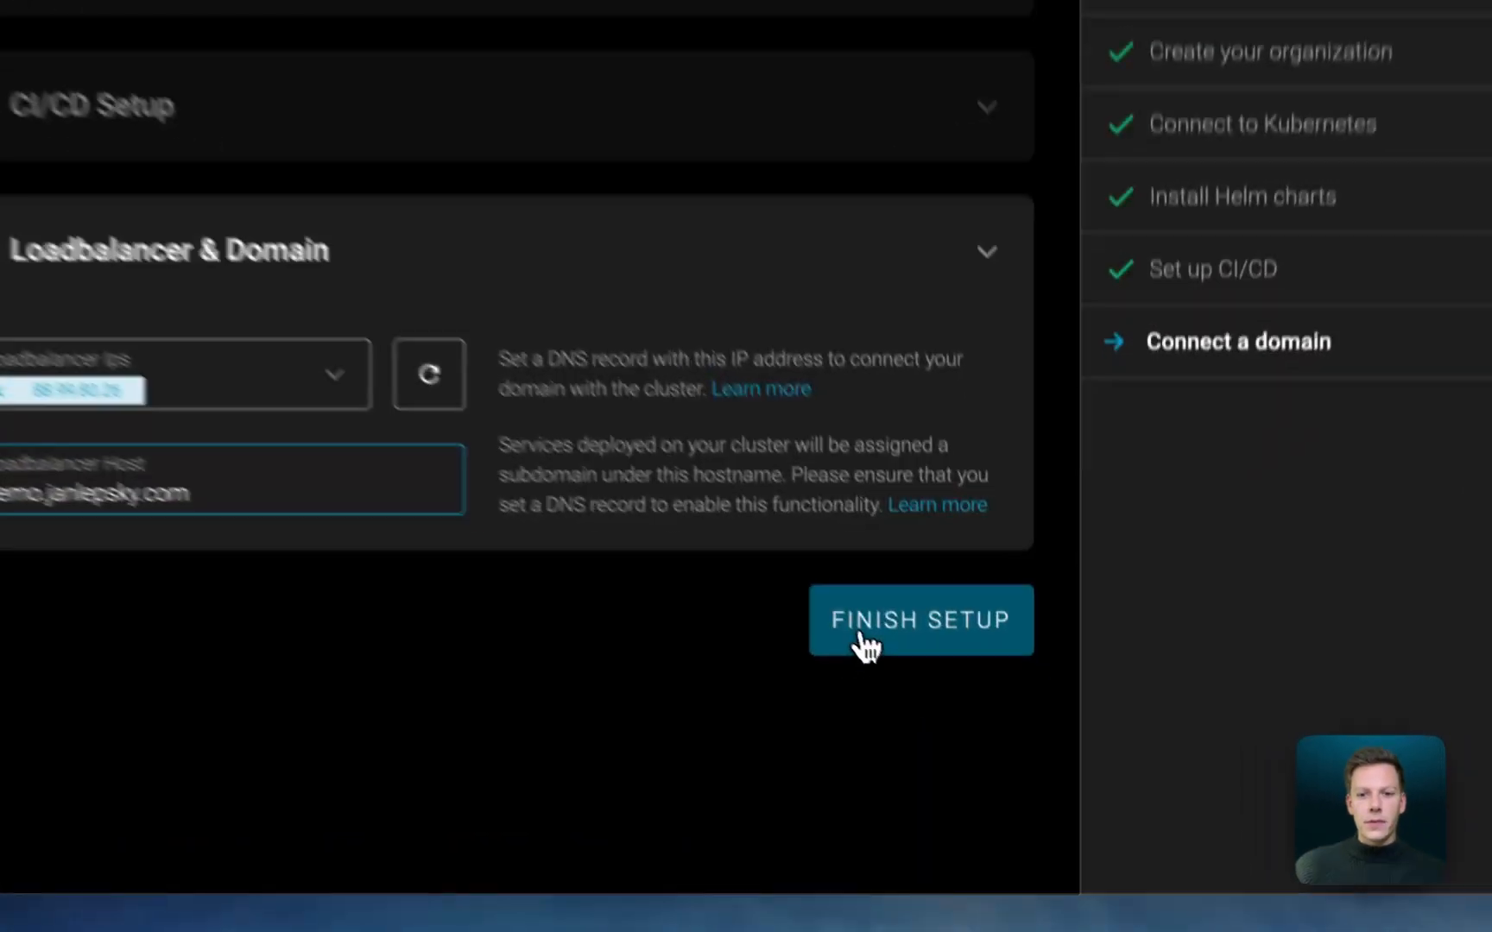
pyautogui.click(948, 710)
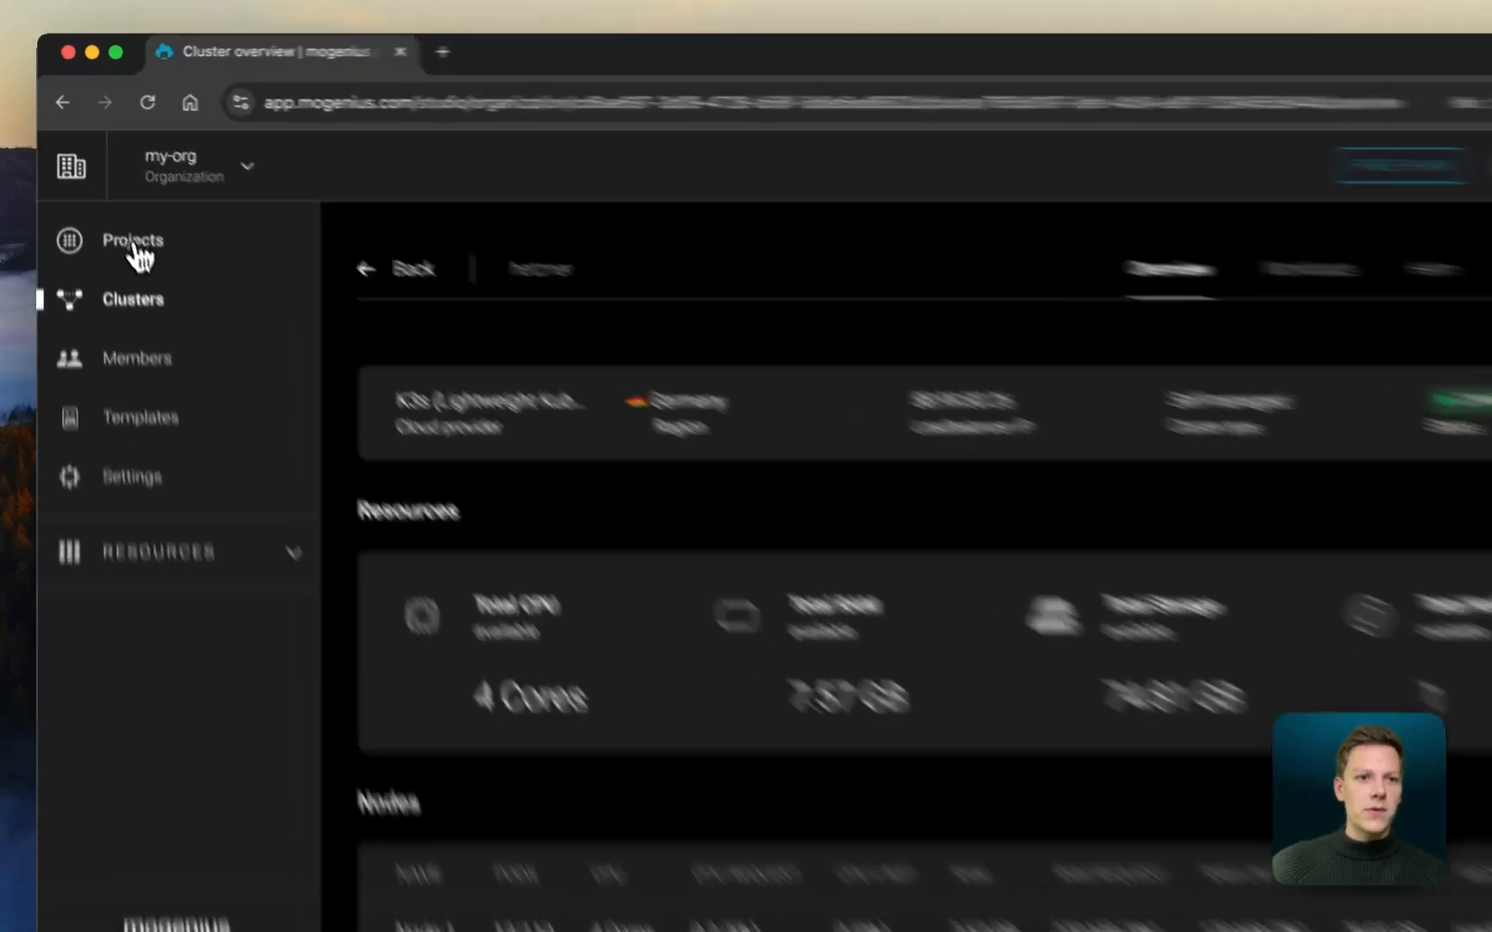
# - Create a project named myproject on the hetzner cluster, keeping resource limits enabled with their default values
pyautogui.click(137, 212)
pyautogui.click(1107, 836)
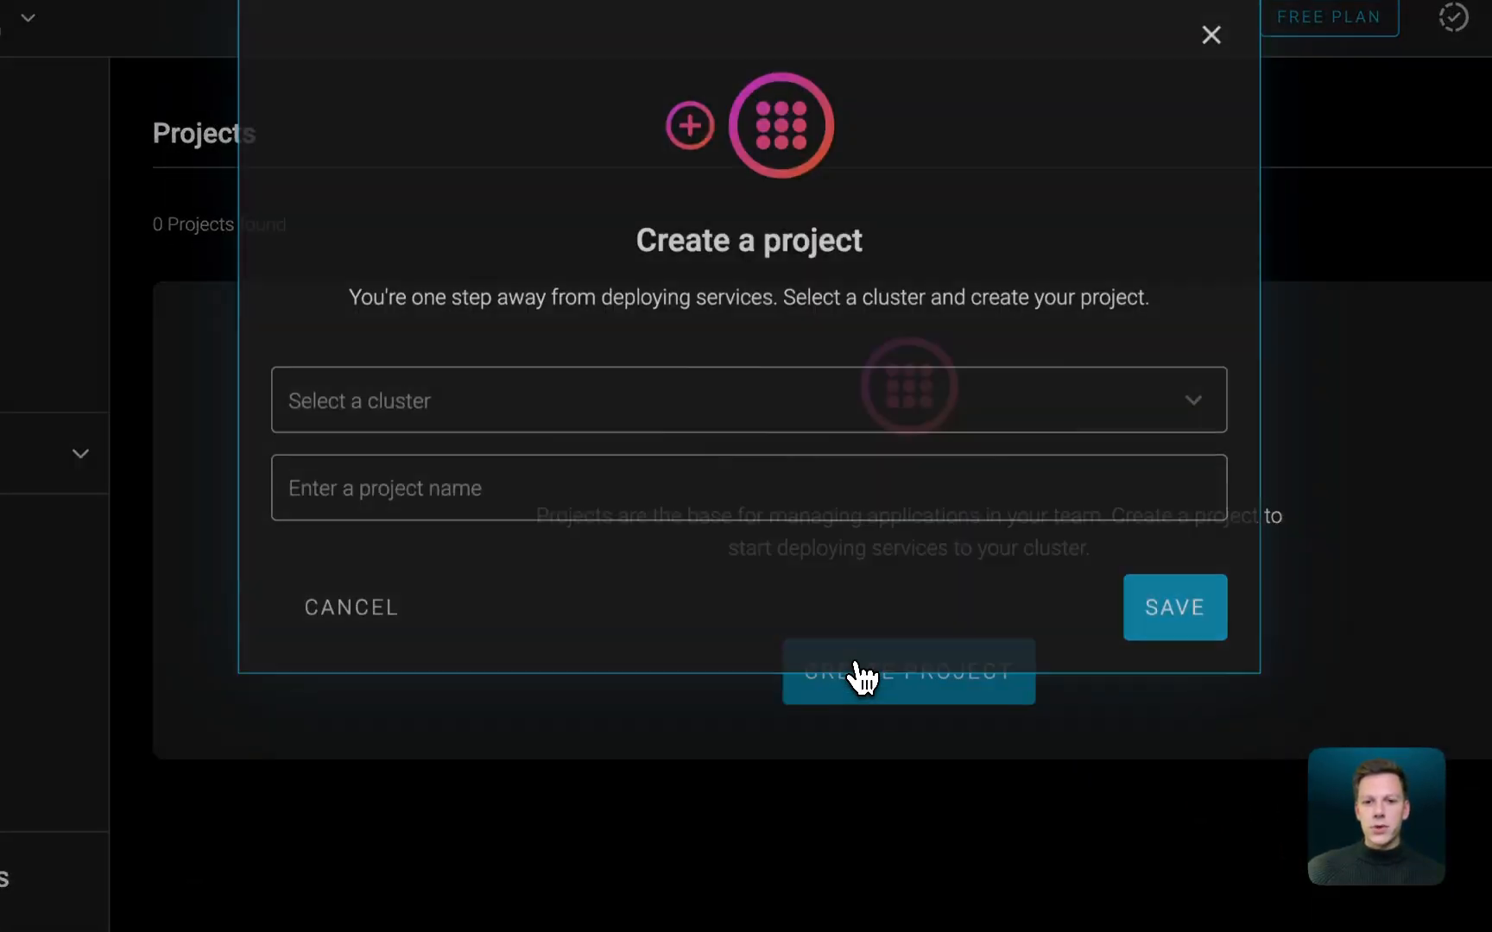
pyautogui.click(556, 440)
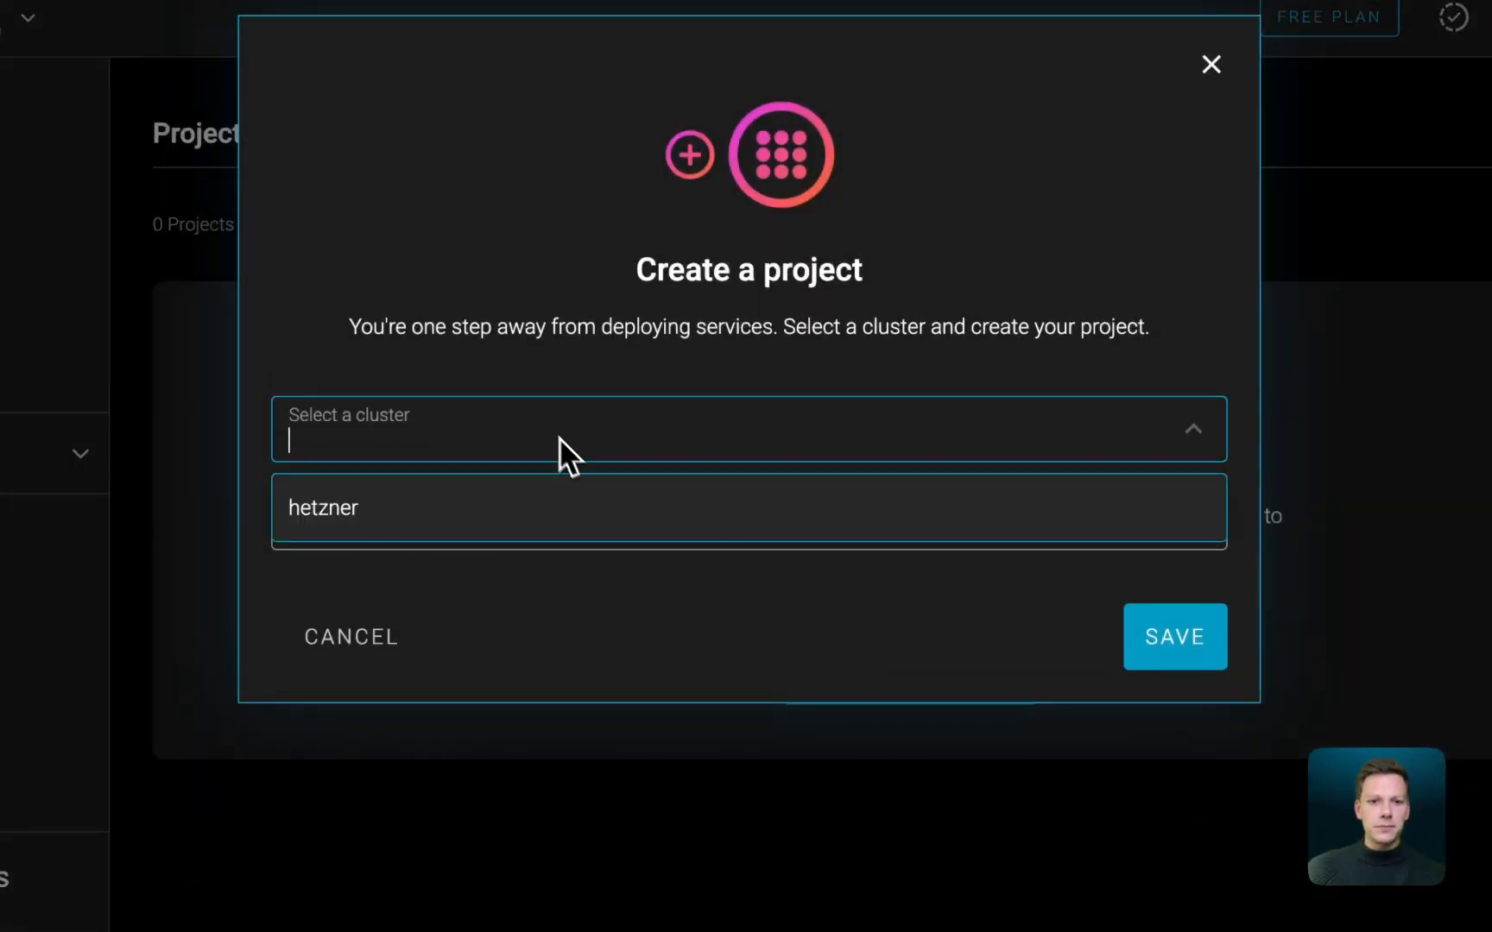
pyautogui.click(633, 526)
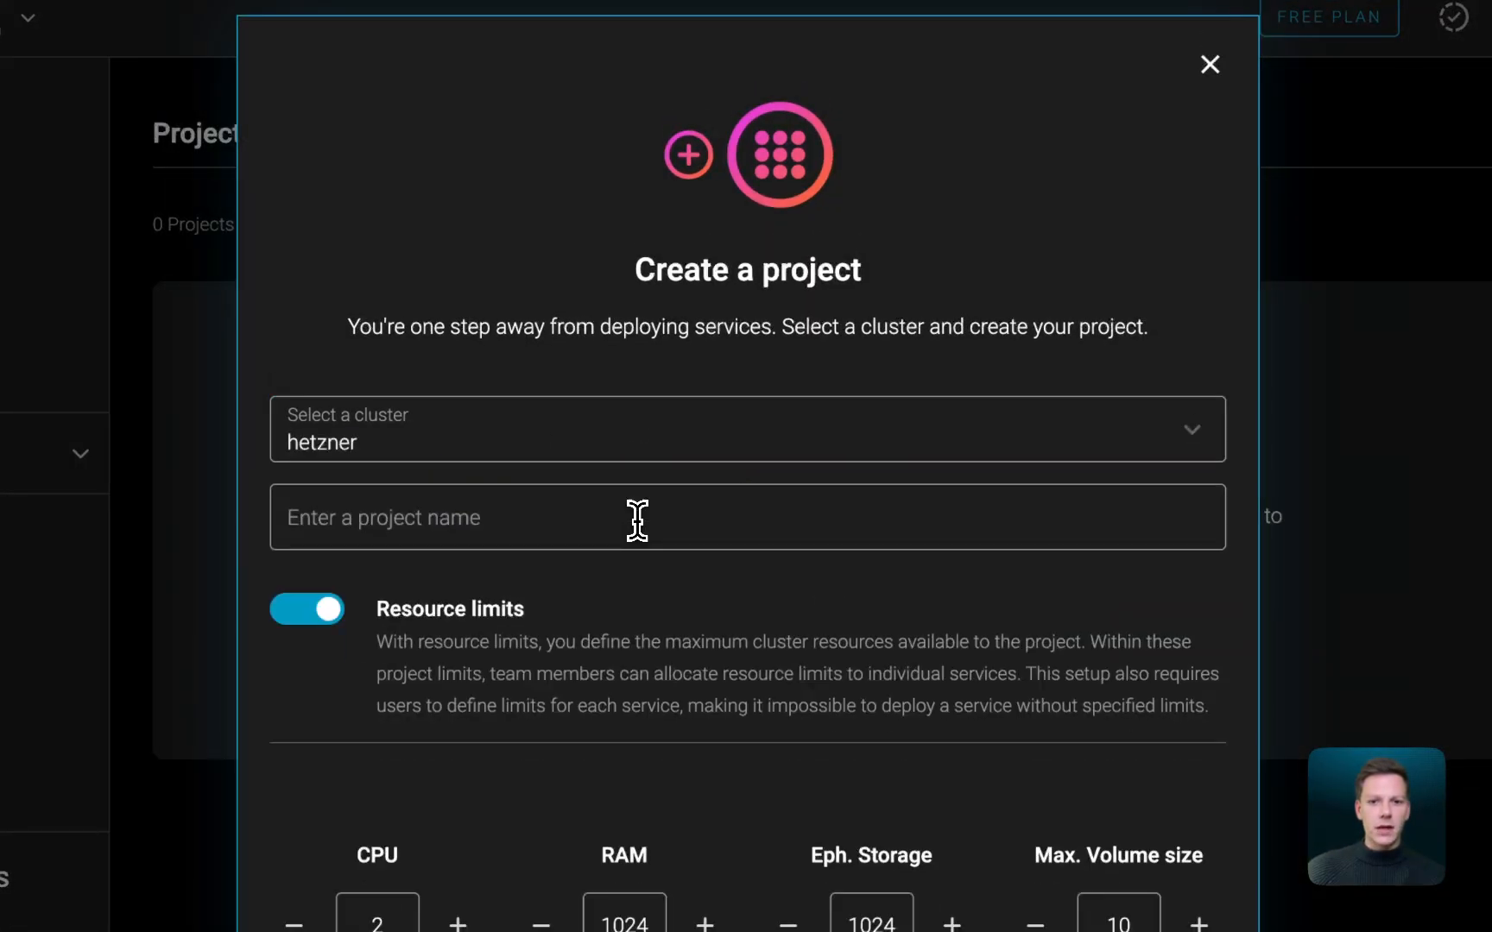
pyautogui.click(729, 516)
pyautogui.write('myproject')
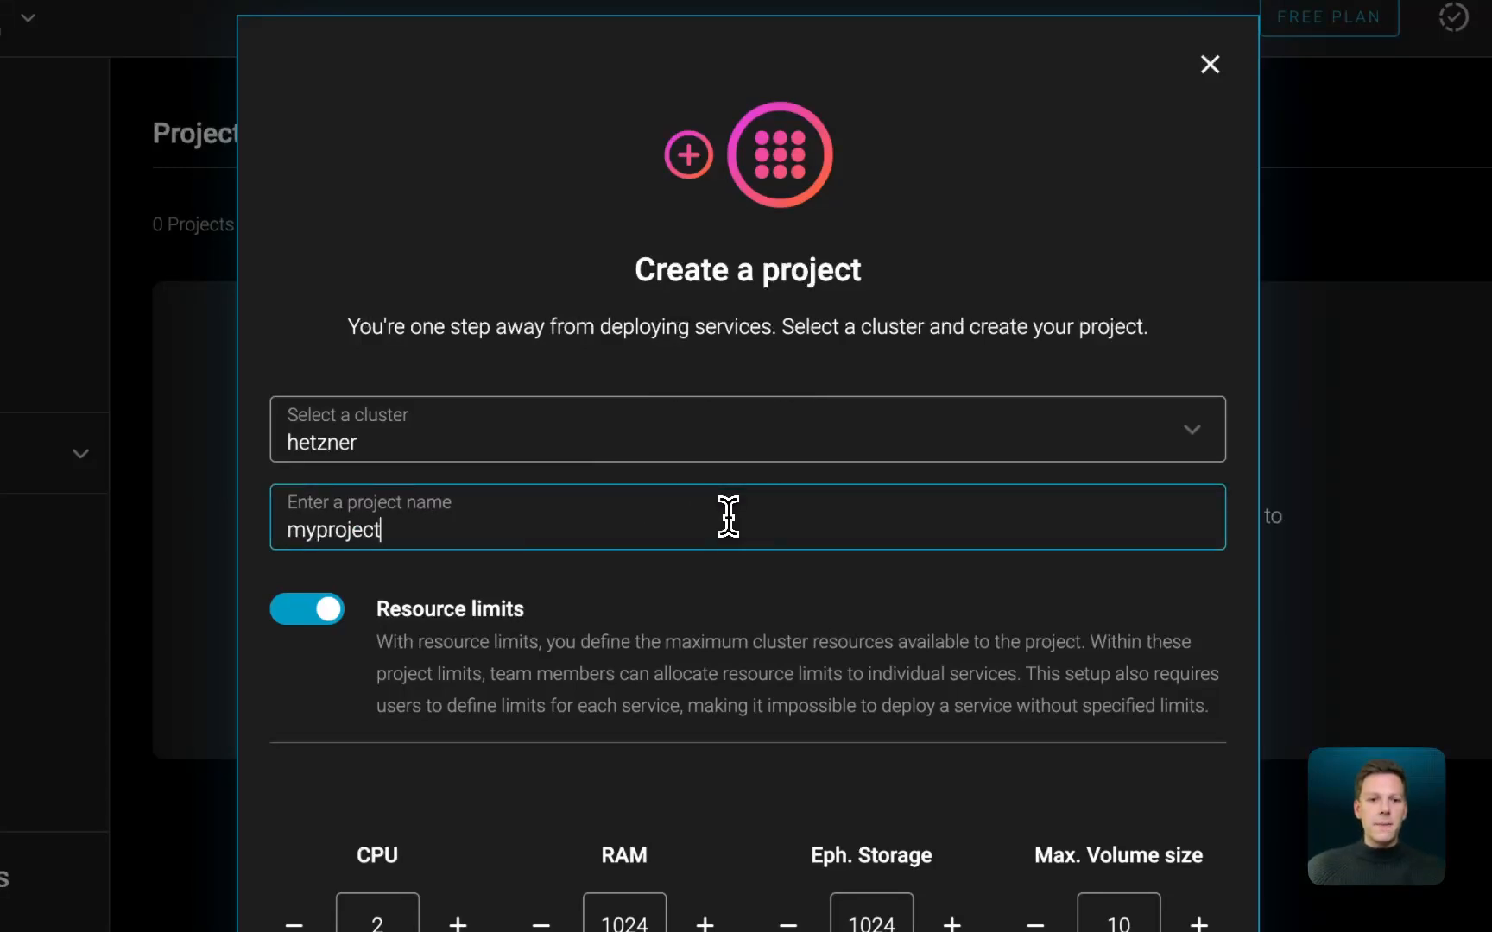
pyautogui.click(817, 589)
pyautogui.scroll(-3, 817, 588)
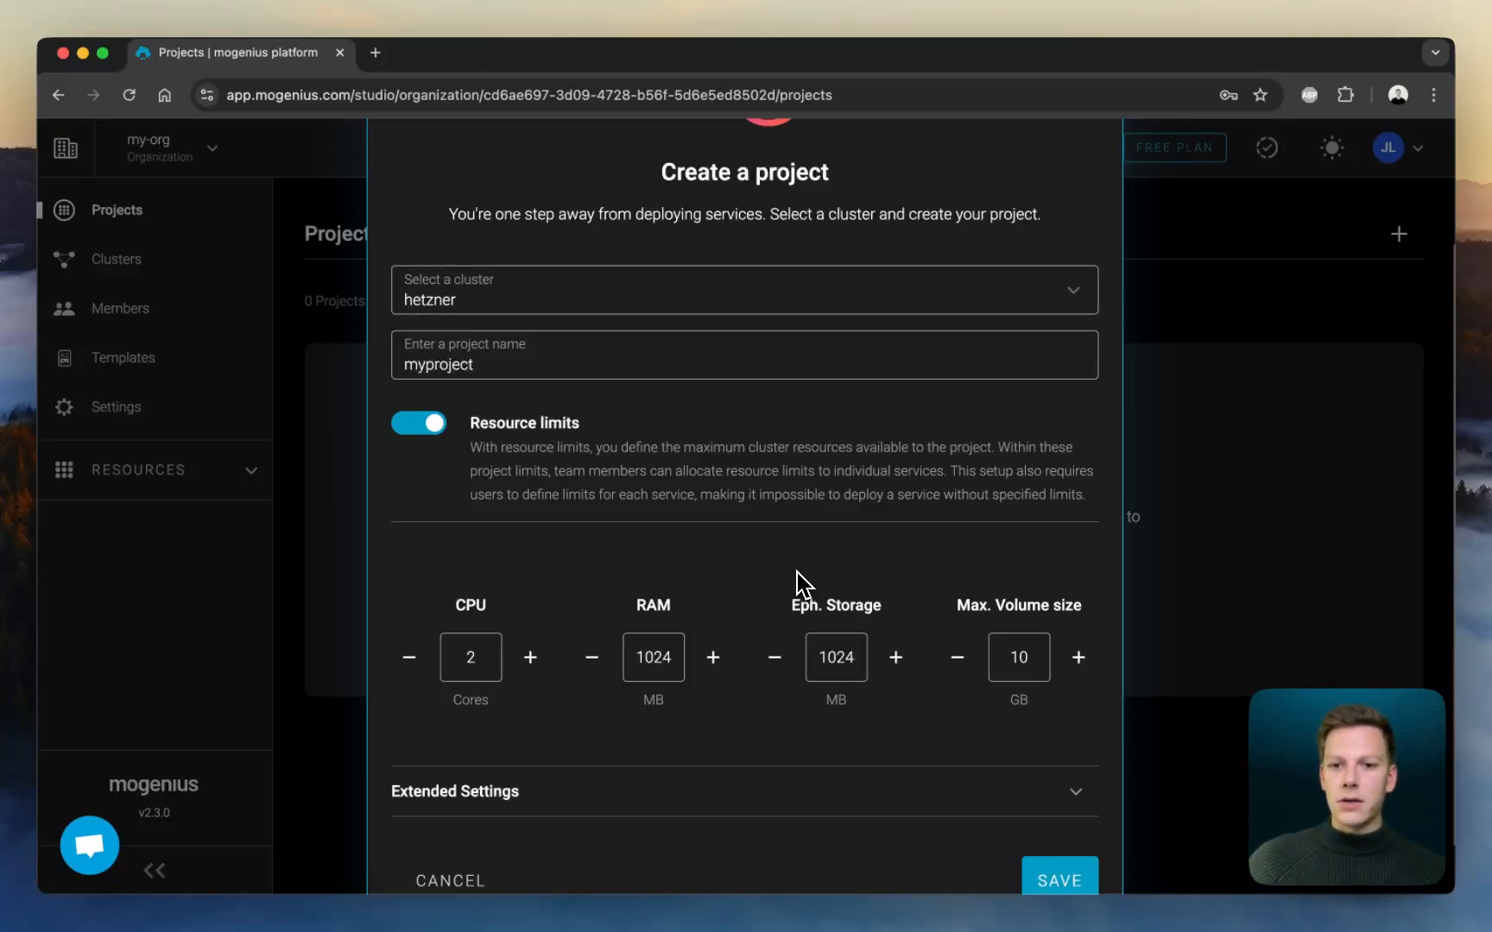
pyautogui.scroll(-2, 797, 579)
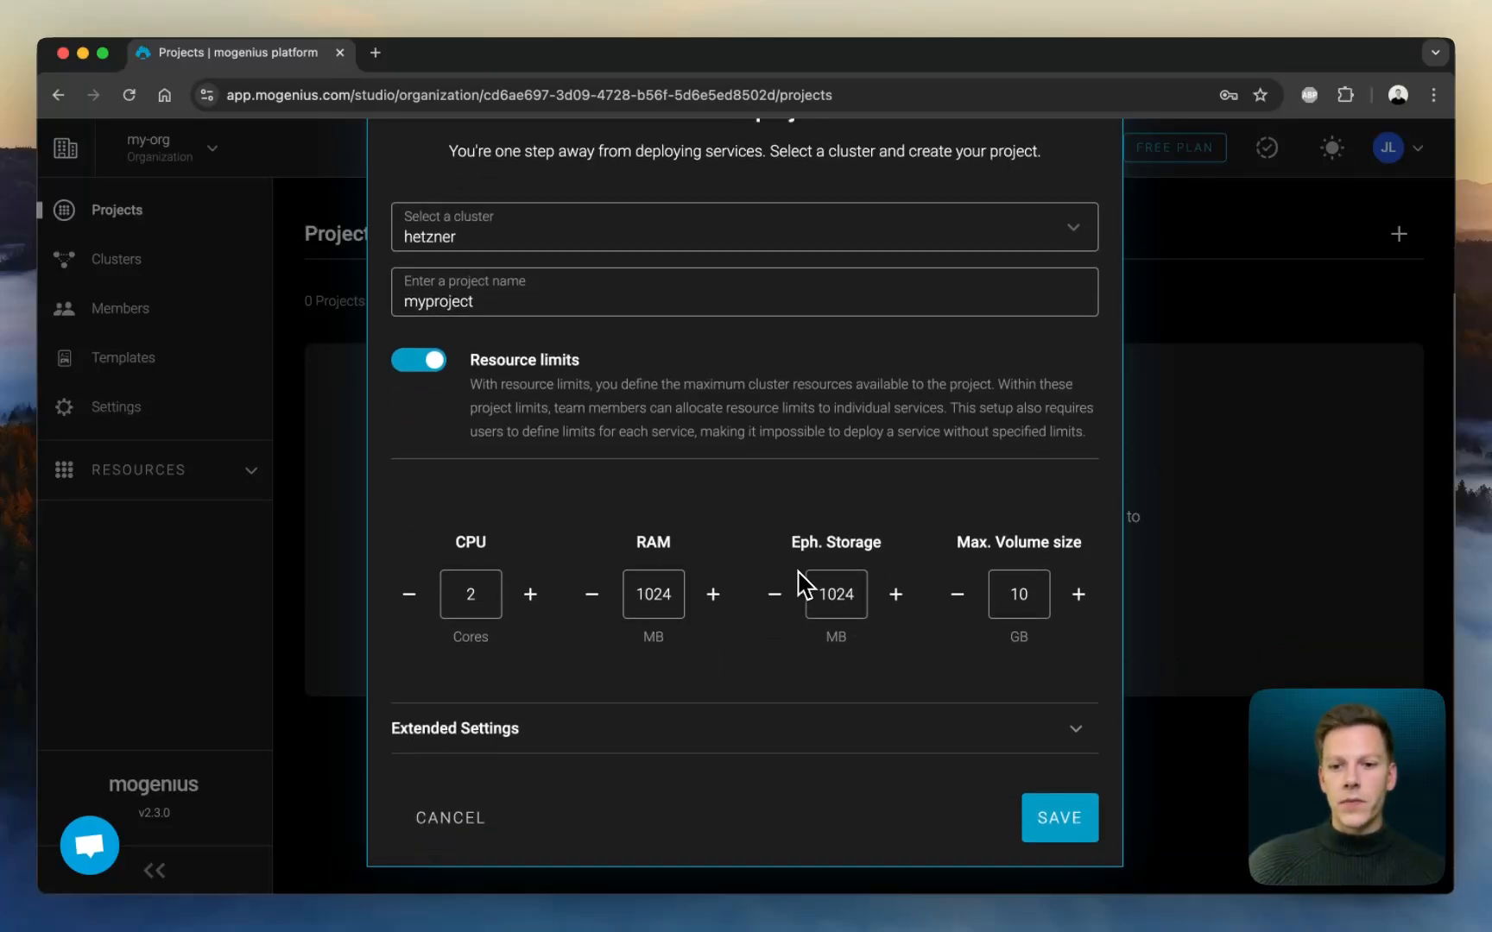
pyautogui.click(1049, 816)
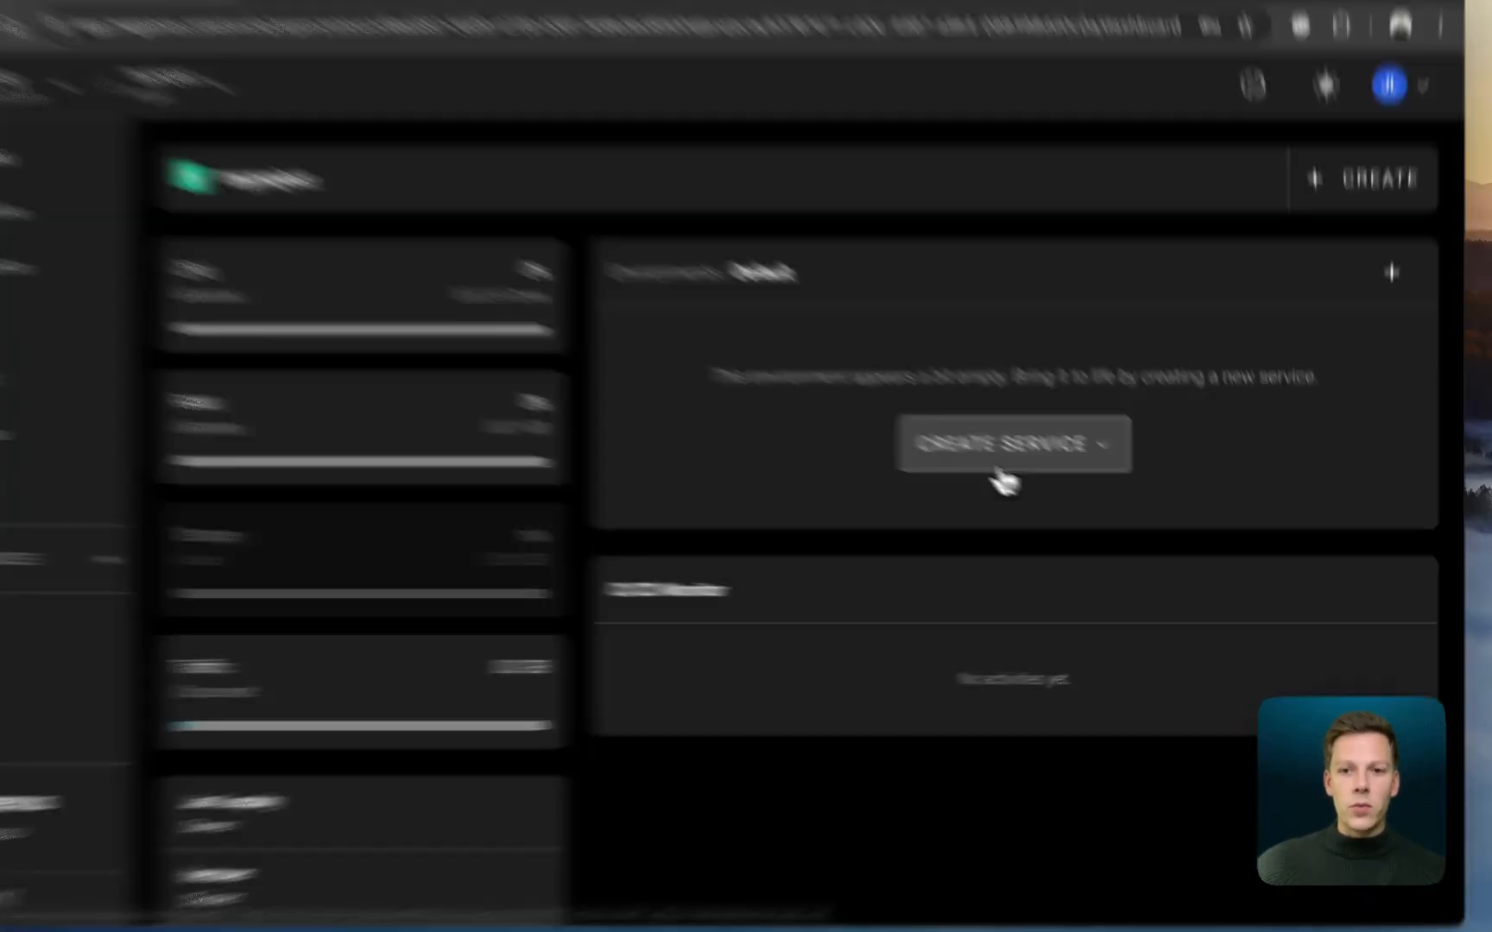
# - Start a new container image service in the project's Default environment and name it nginx
pyautogui.click(1036, 473)
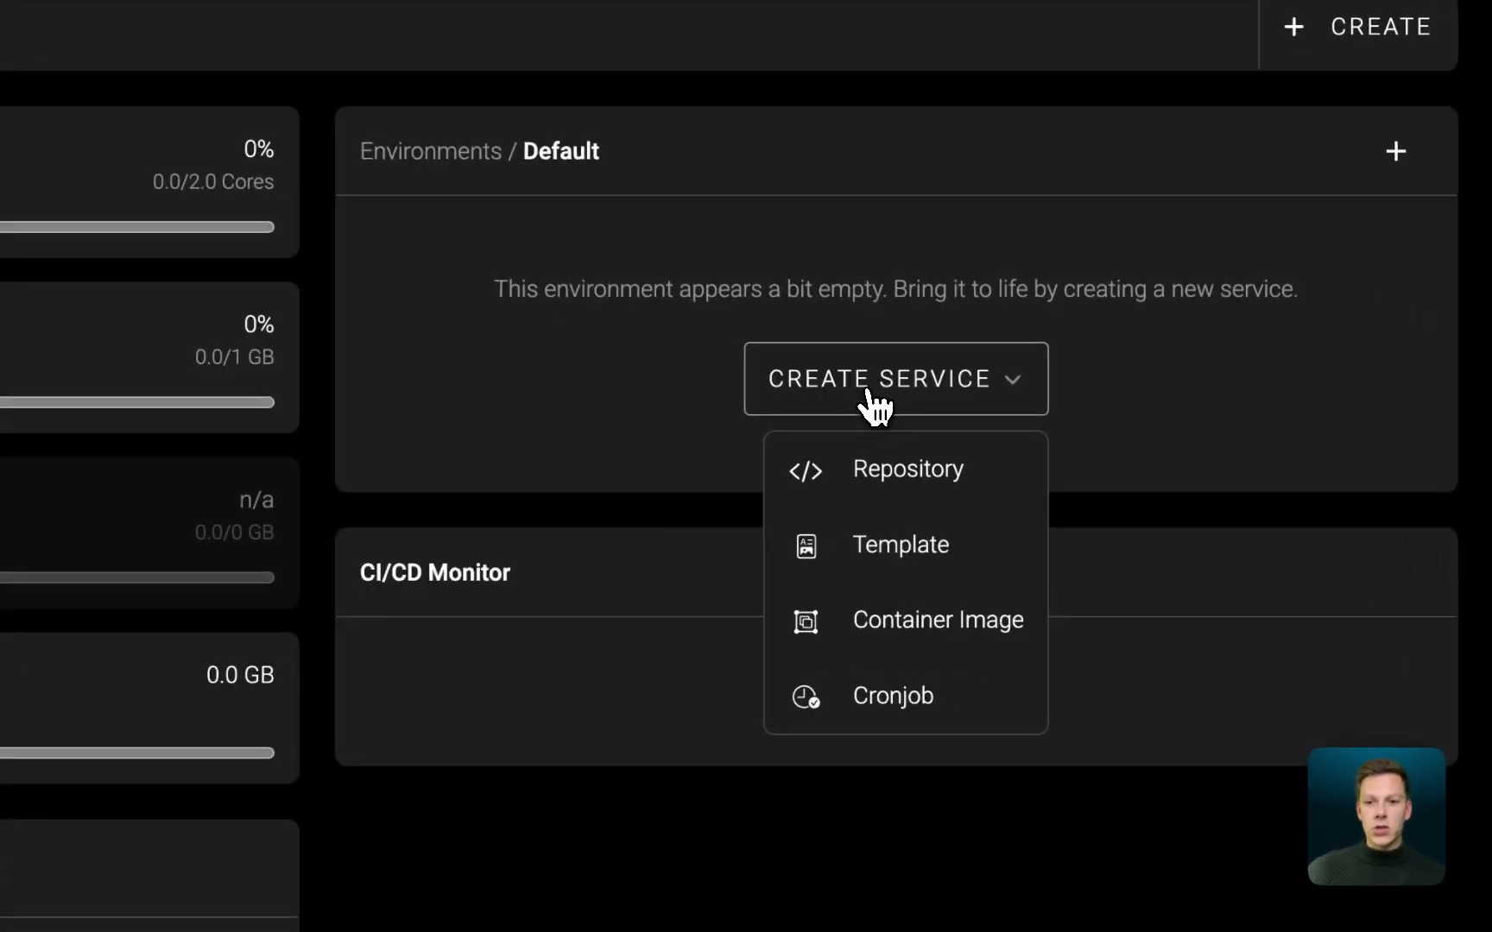
pyautogui.click(910, 645)
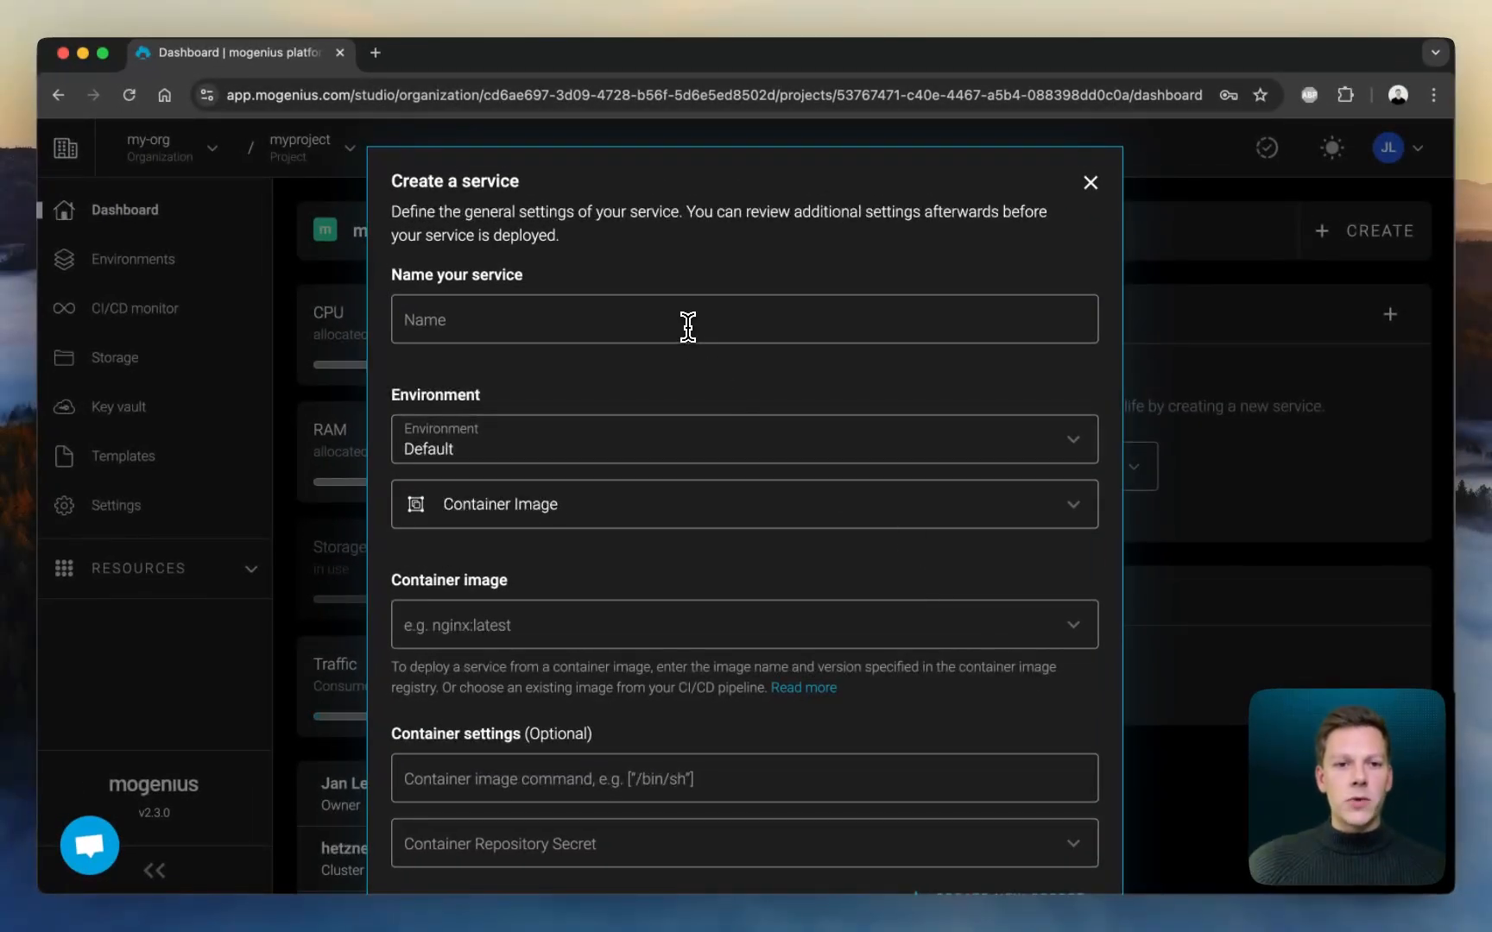
pyautogui.click(688, 326)
pyautogui.write('nginx')
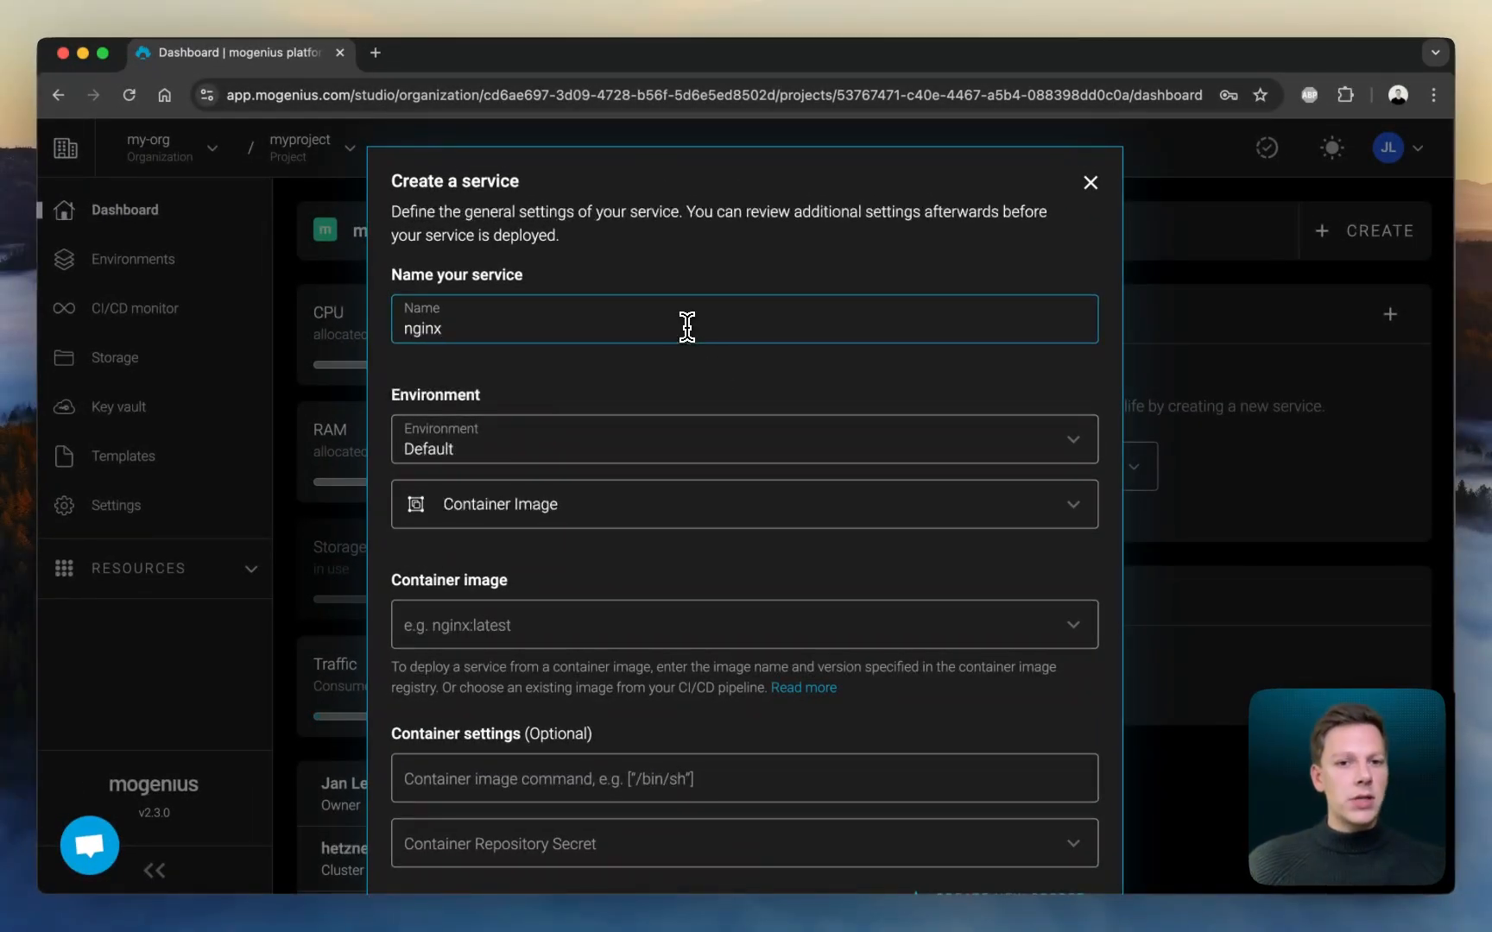
pyautogui.click(713, 393)
pyautogui.scroll(-2, 716, 393)
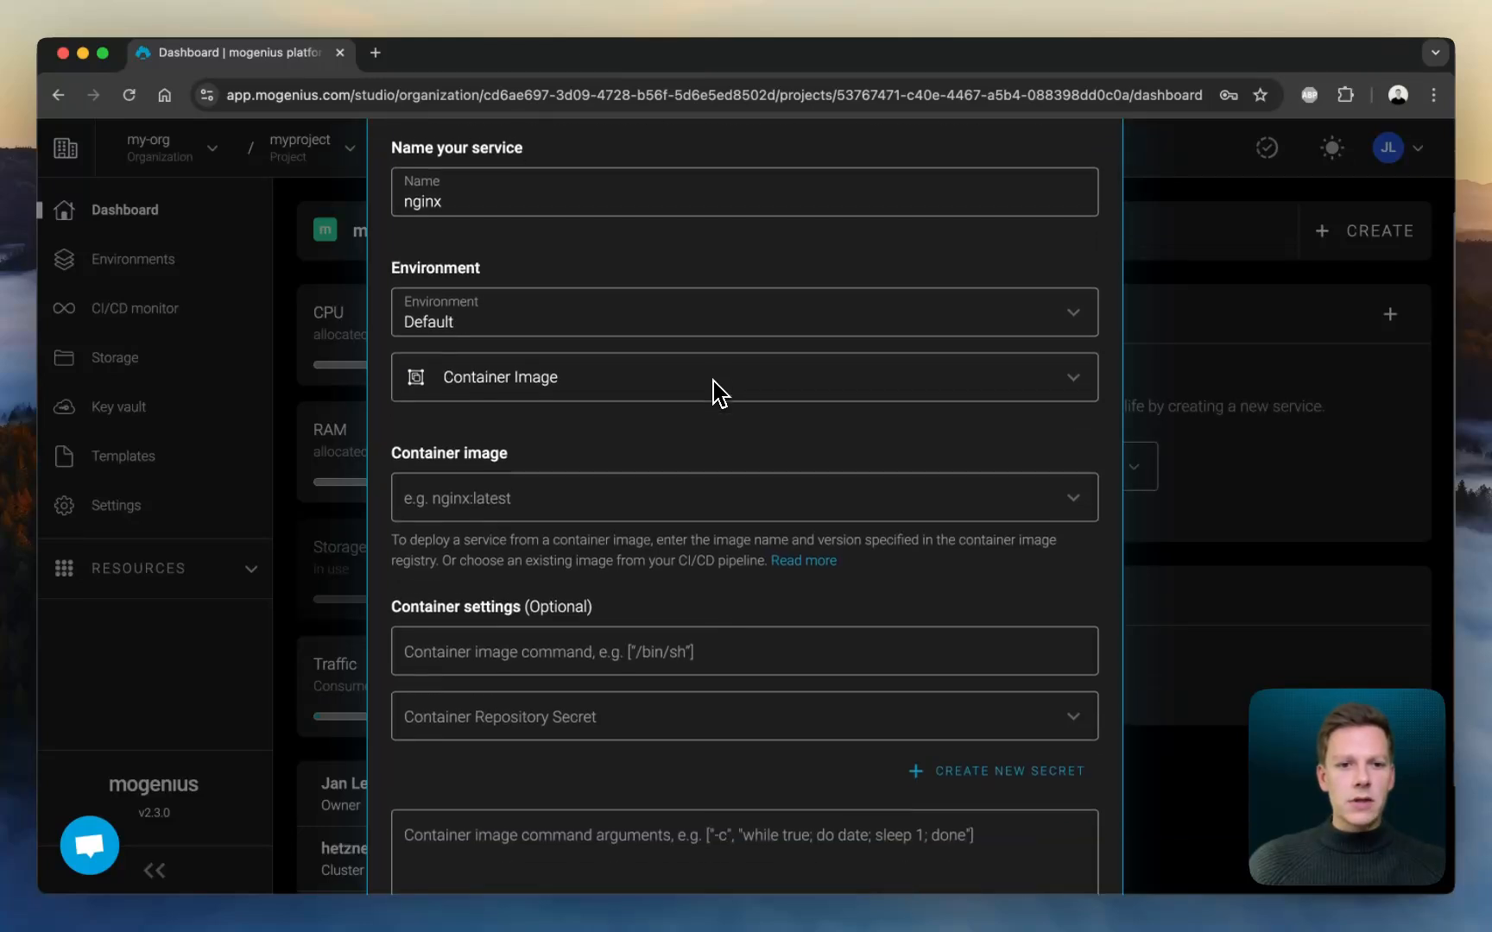
# - Set the container image to nginx:latest, create the service with the optional container settings left empty, and dismiss the info notice
pyautogui.click(663, 506)
pyautogui.write('nginx')
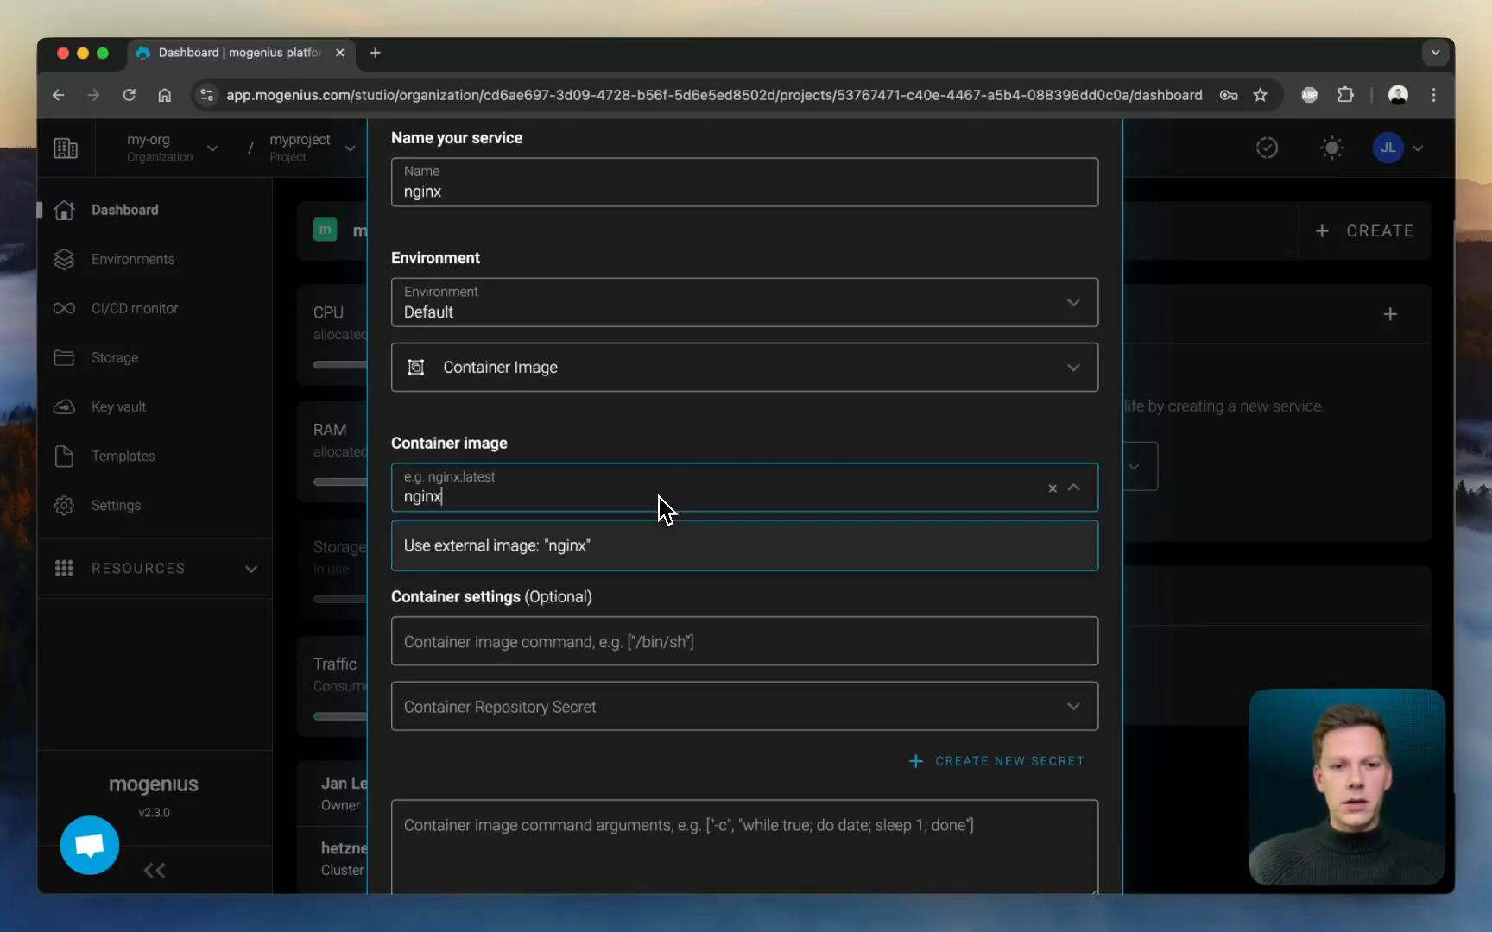
pyautogui.write(':latest')
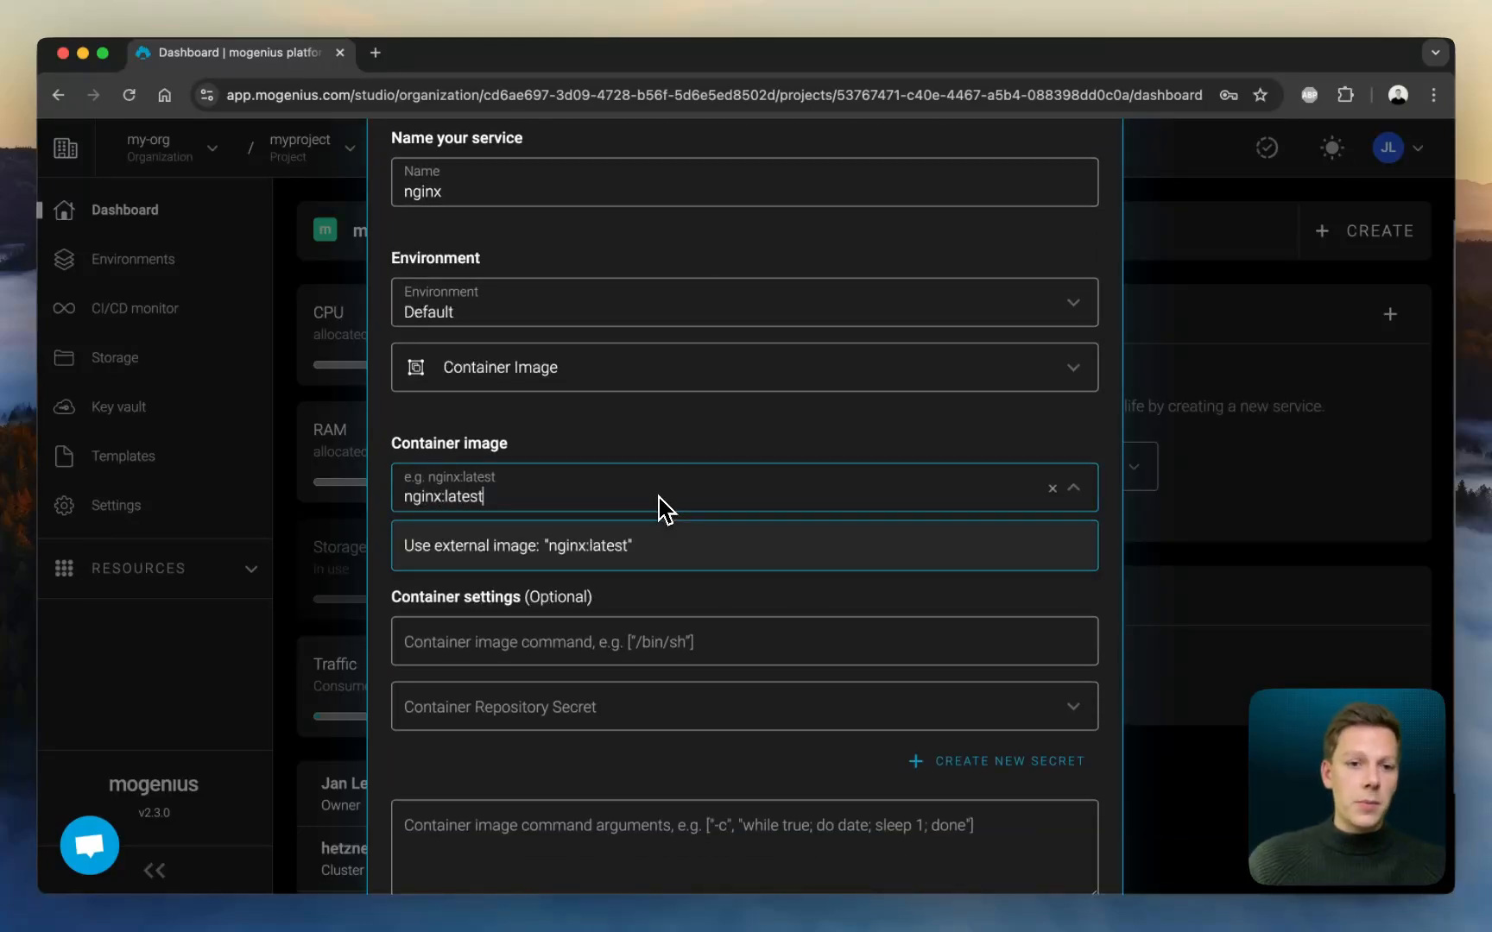
pyautogui.click(485, 509)
pyautogui.scroll(-2, 625, 437)
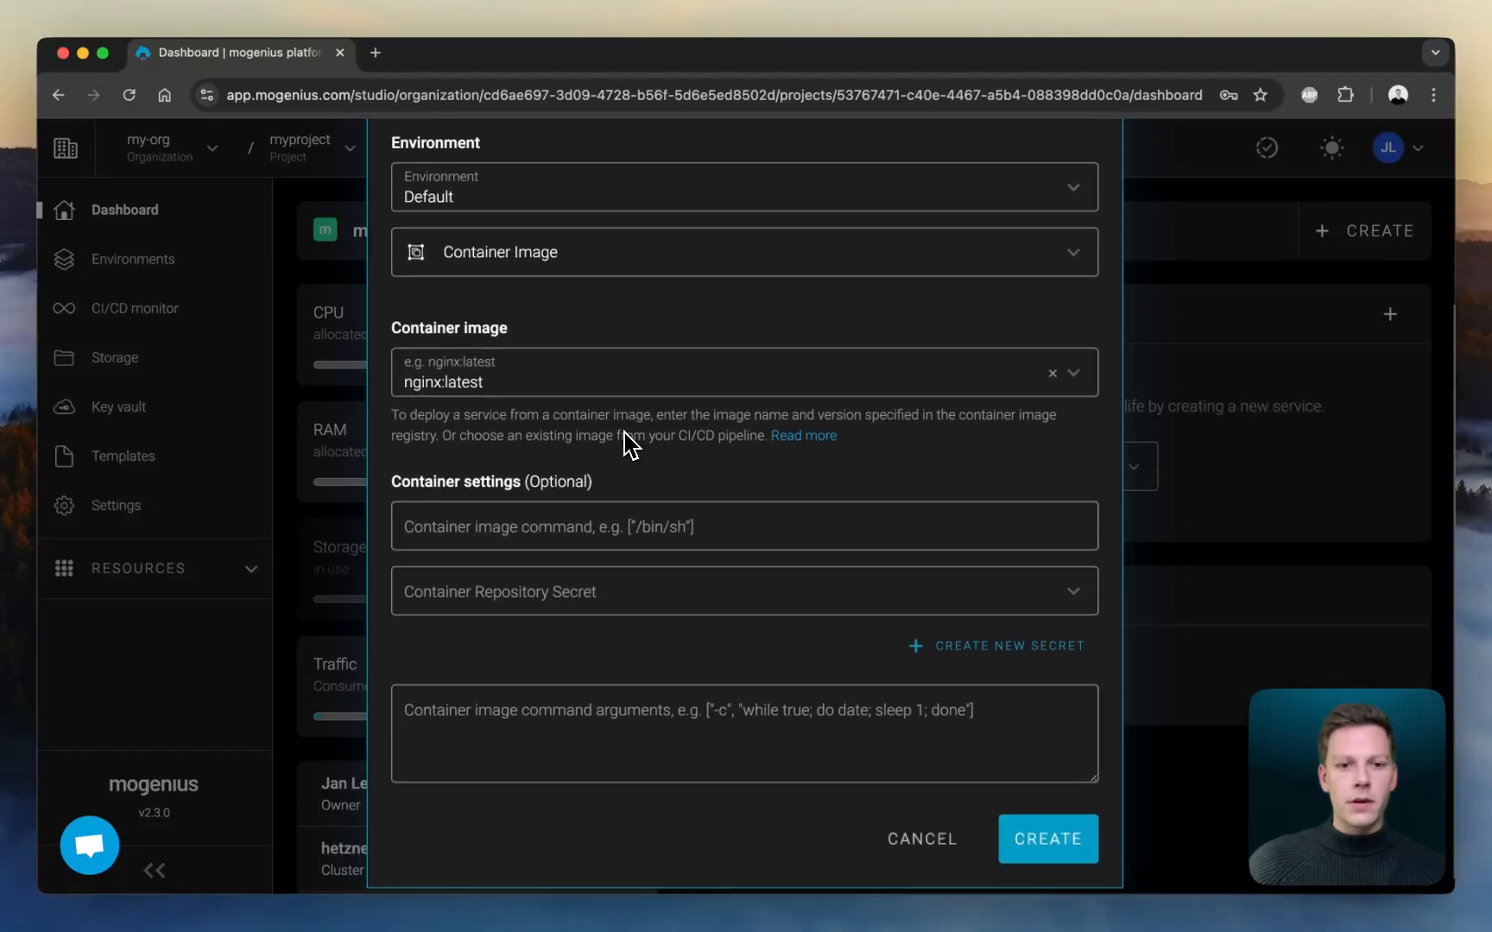
pyautogui.click(1044, 822)
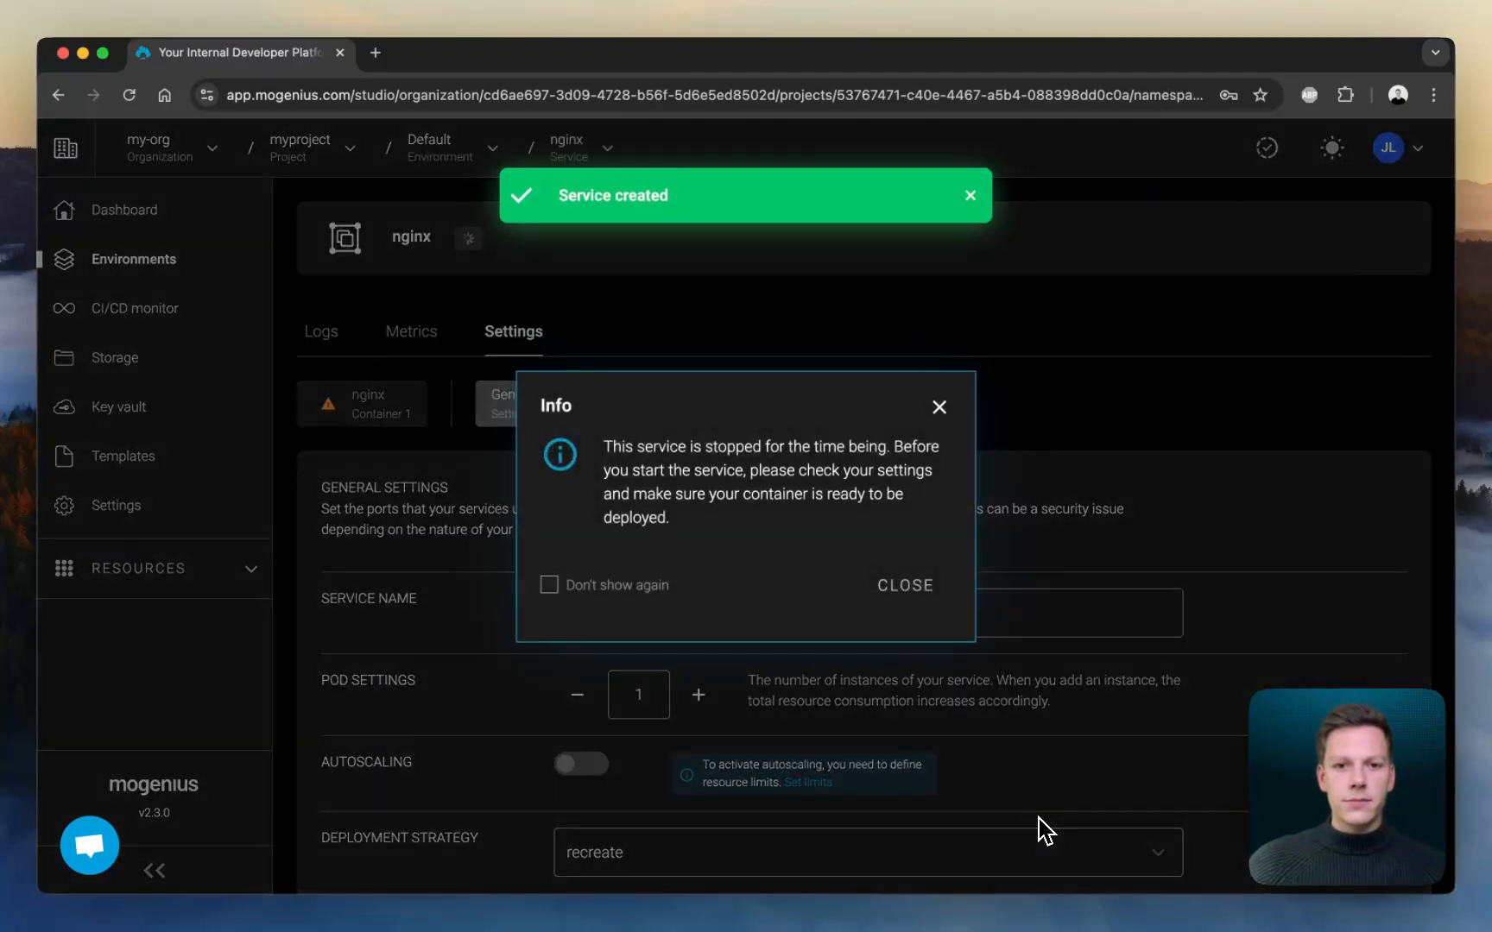
pyautogui.click(912, 608)
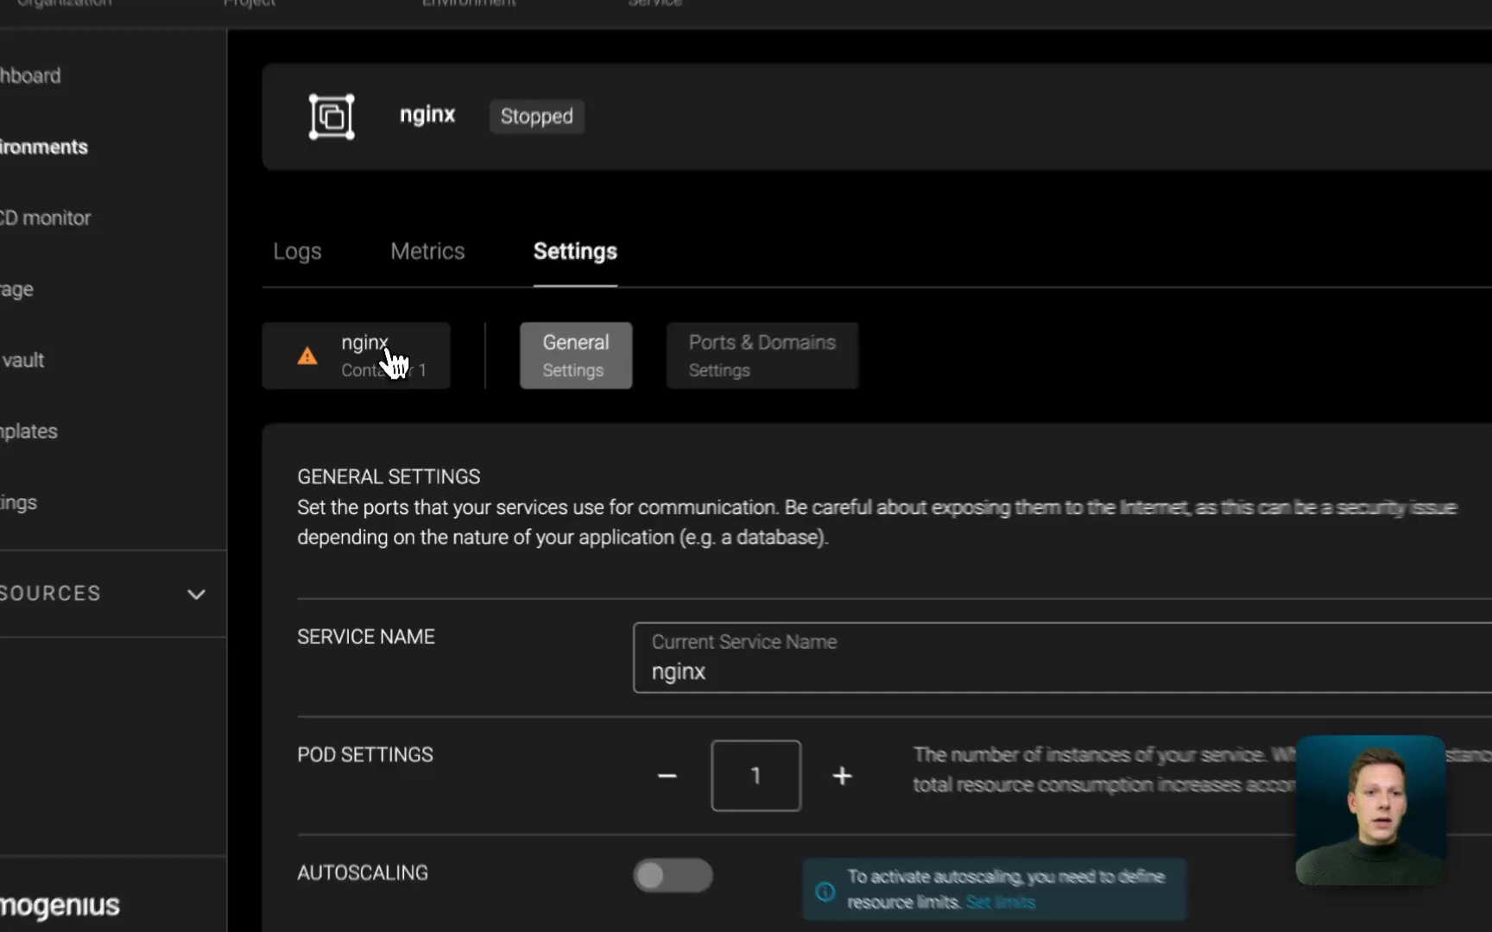
# - Set the nginx container's limits per pod to 0.1 CPU cores, 40 MB RAM and 40 MB ephemeral storage, and save the changes
pyautogui.click(349, 404)
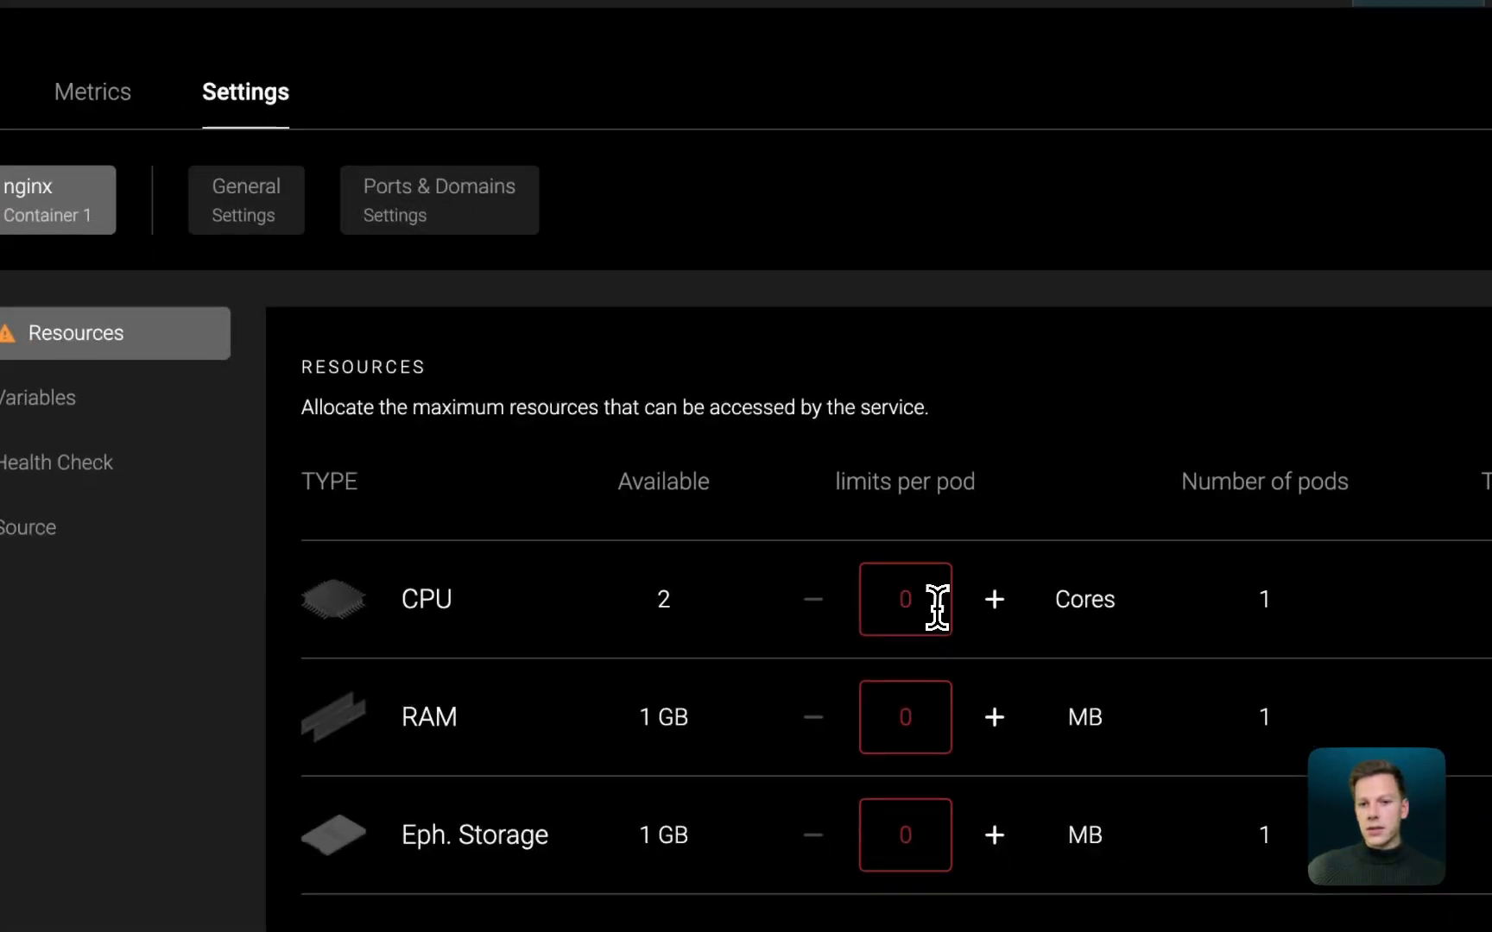
pyautogui.click(1267, 752)
pyautogui.write('.1')
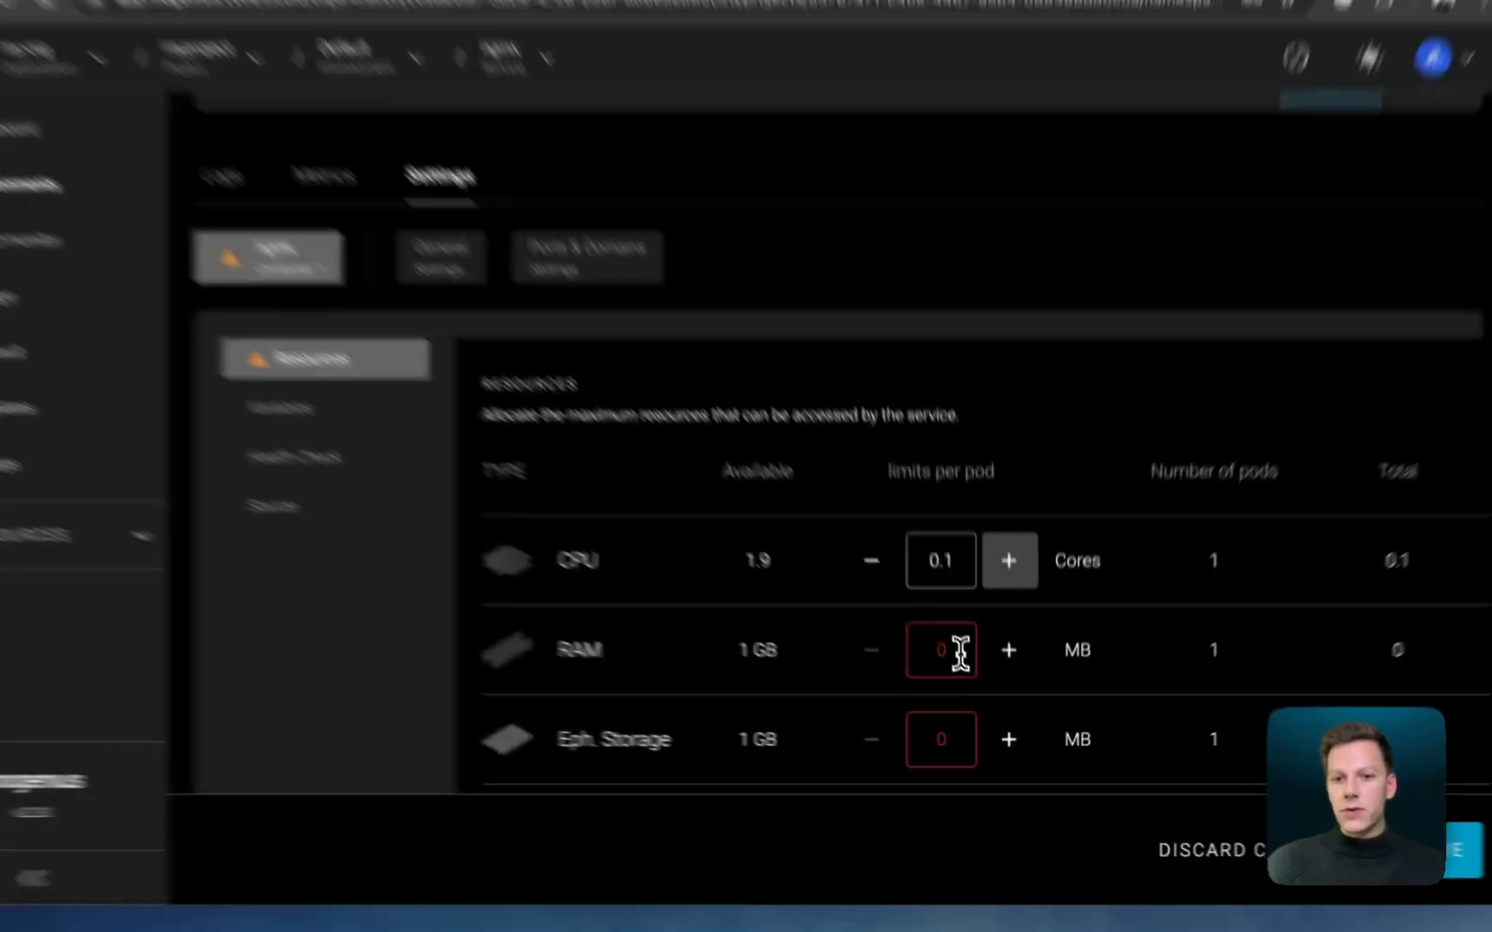
pyautogui.doubleClick(961, 653)
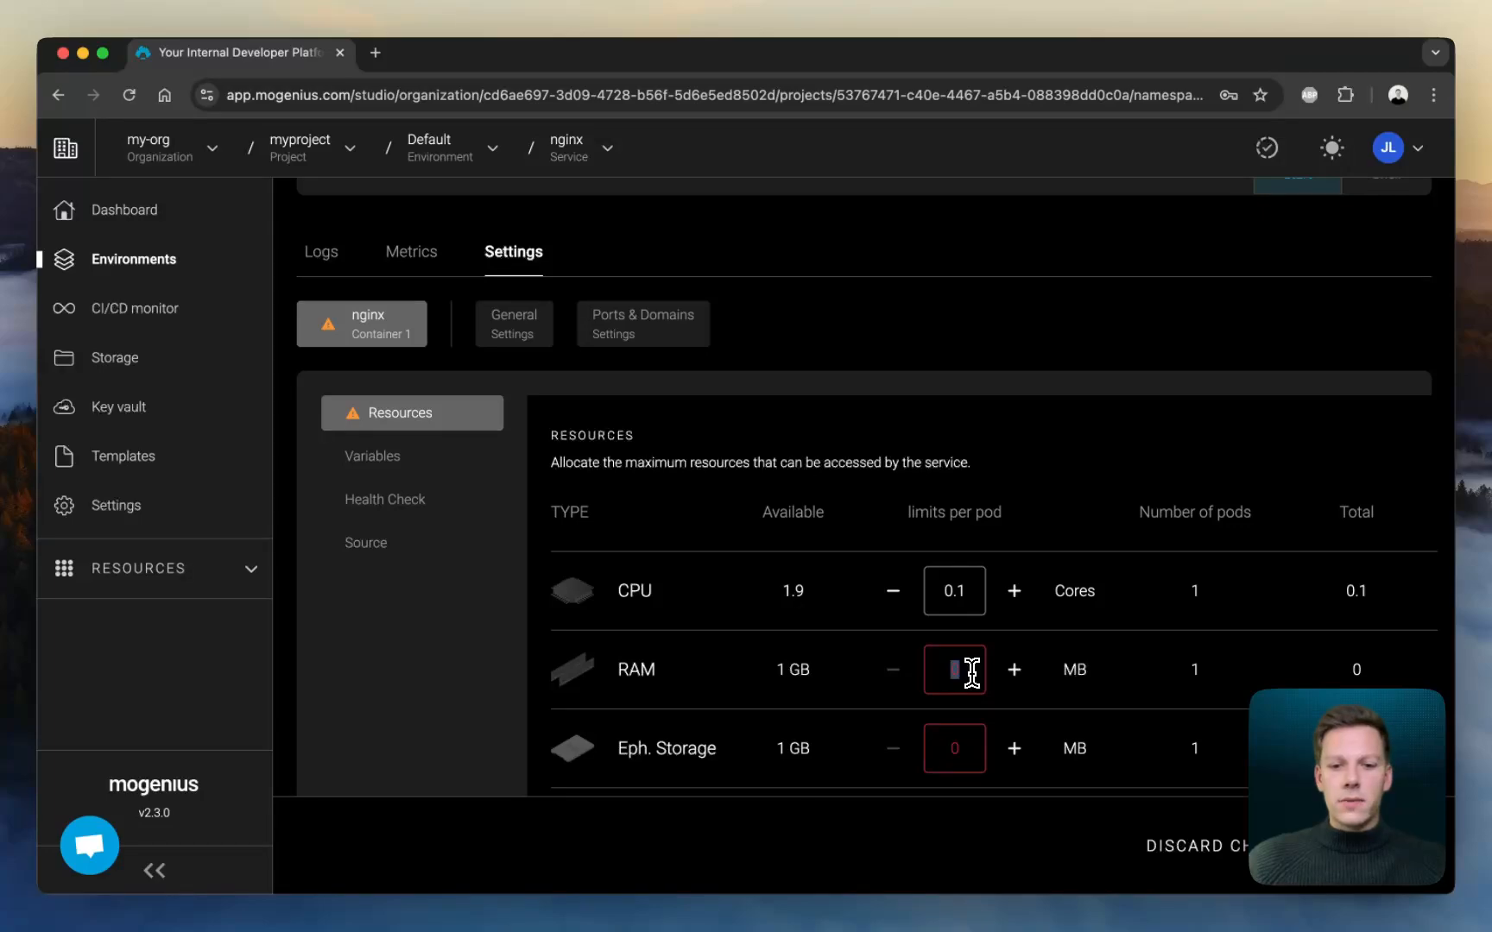
pyautogui.write('40')
pyautogui.press('Tab')
pyautogui.write('40')
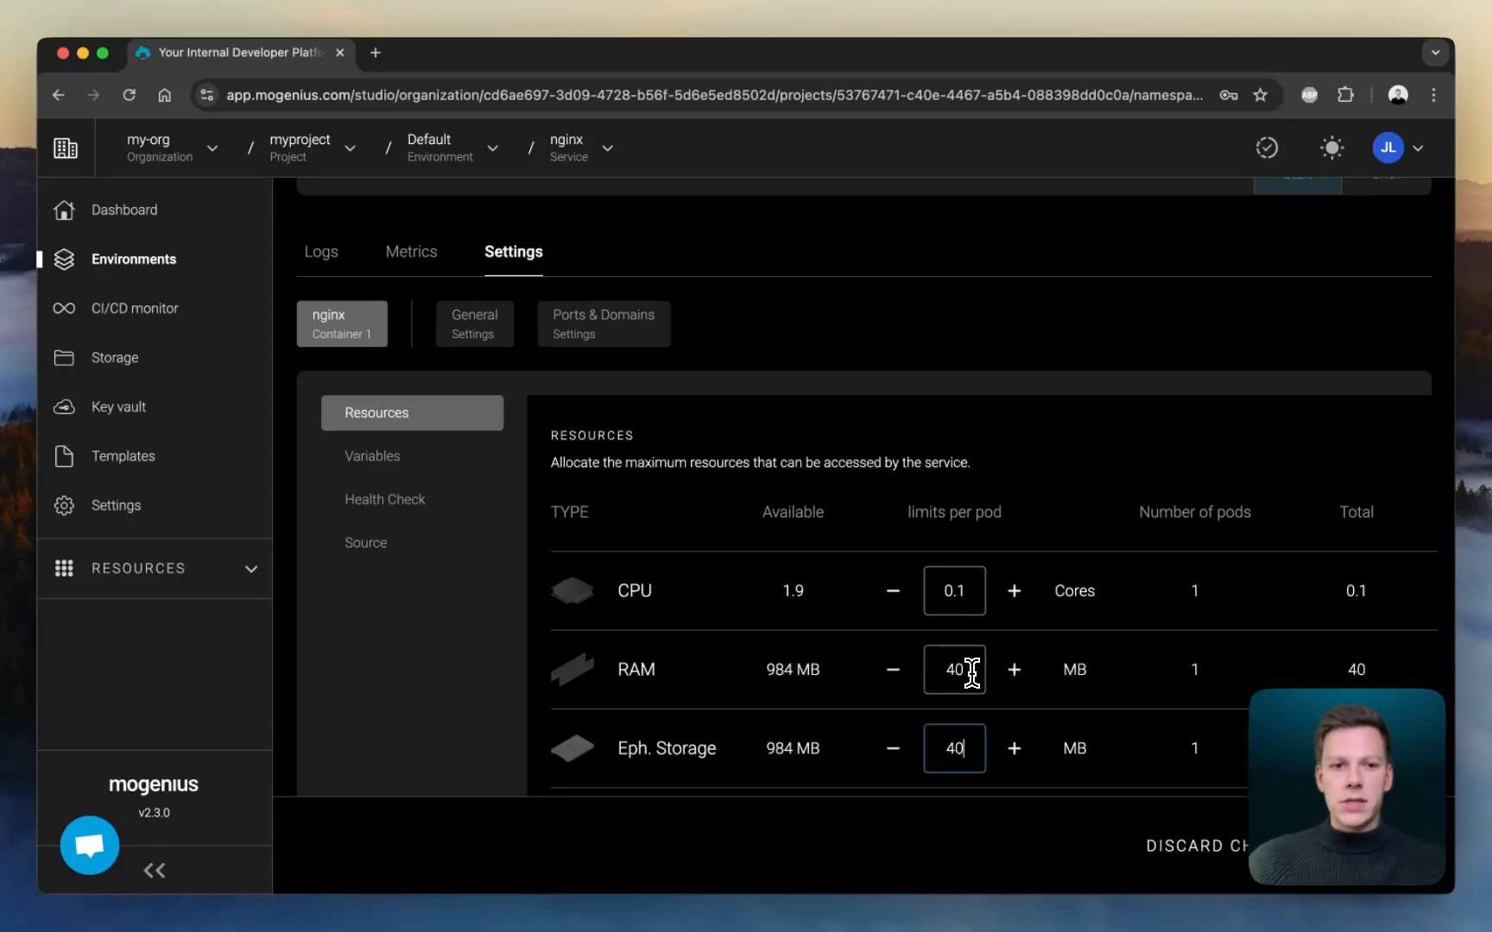
pyautogui.scroll(-2, 972, 673)
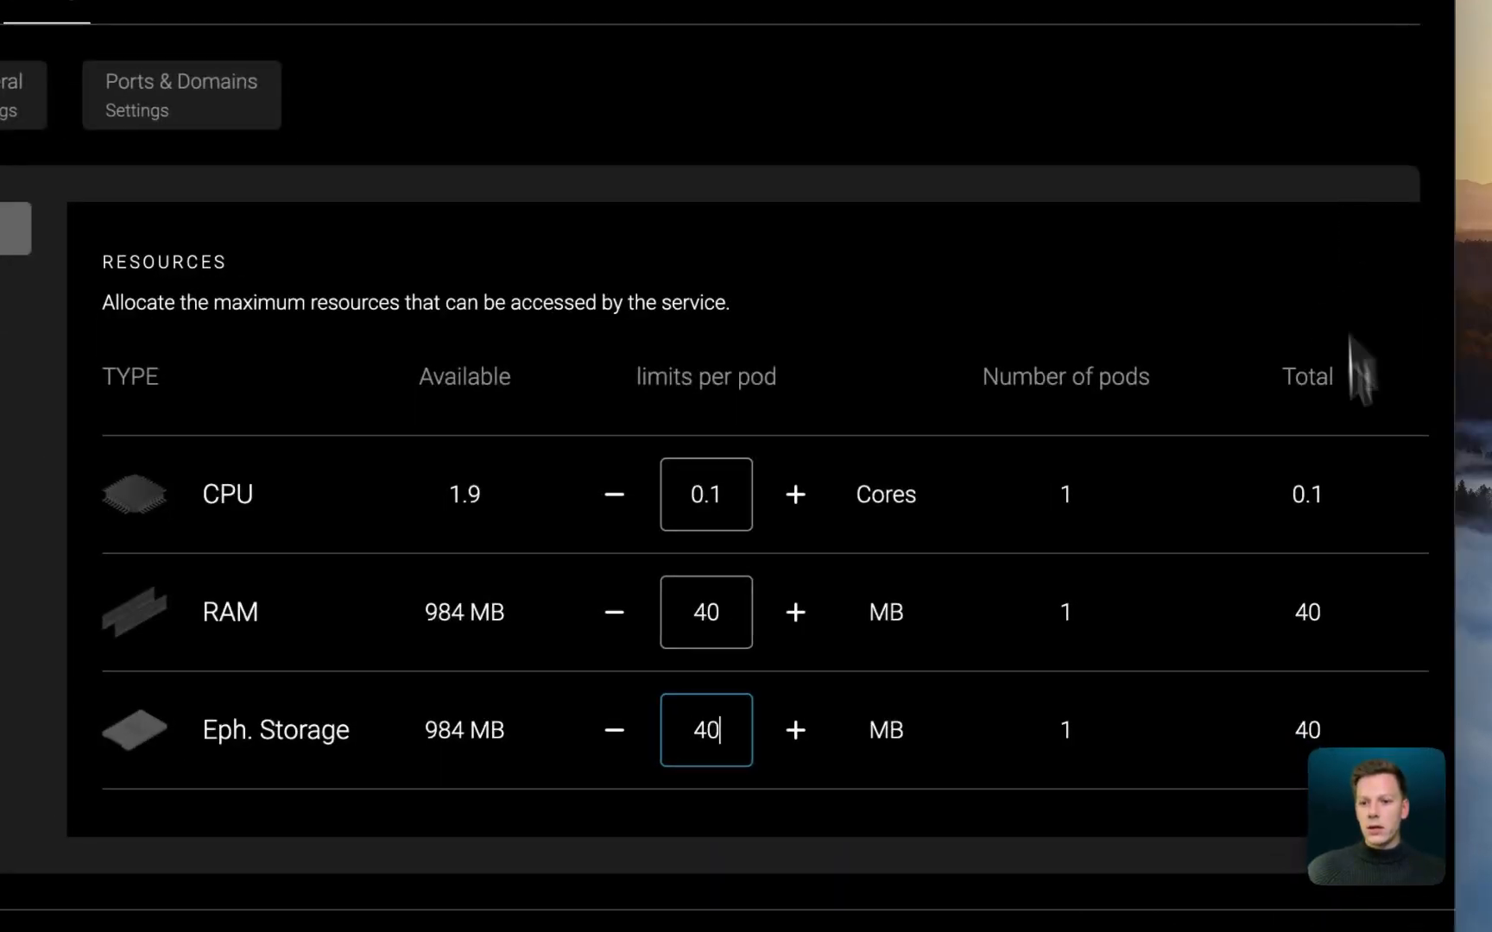
pyautogui.click(1364, 822)
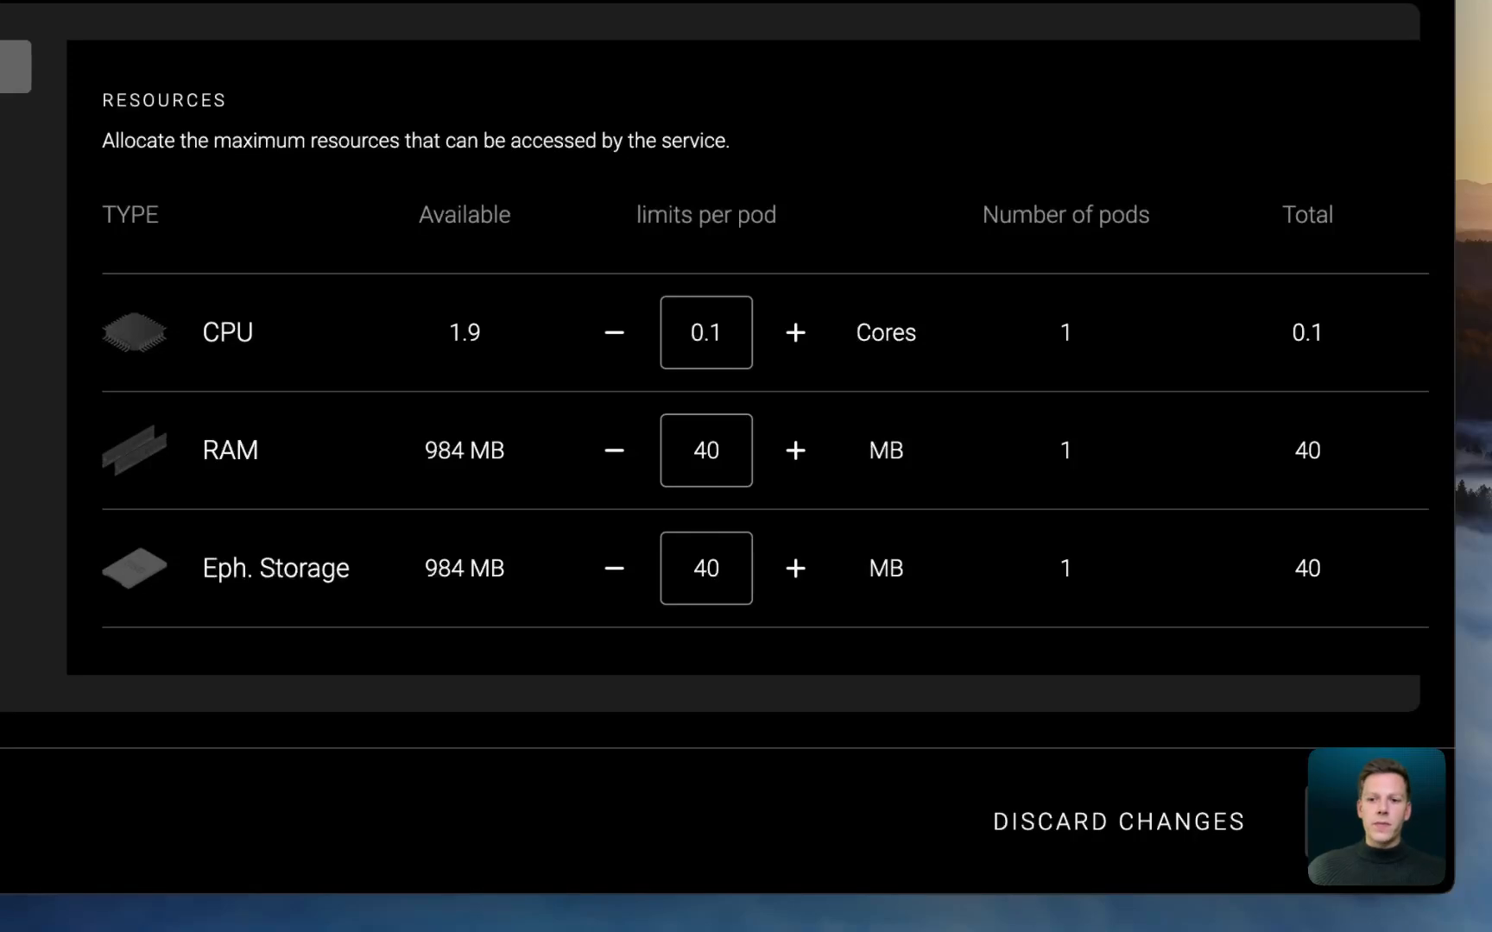
# - Add an HTTPS port with internal port 80 to the nginx service, expose it on the suggested domain, and save the changes
pyautogui.scroll(4, 734, 444)
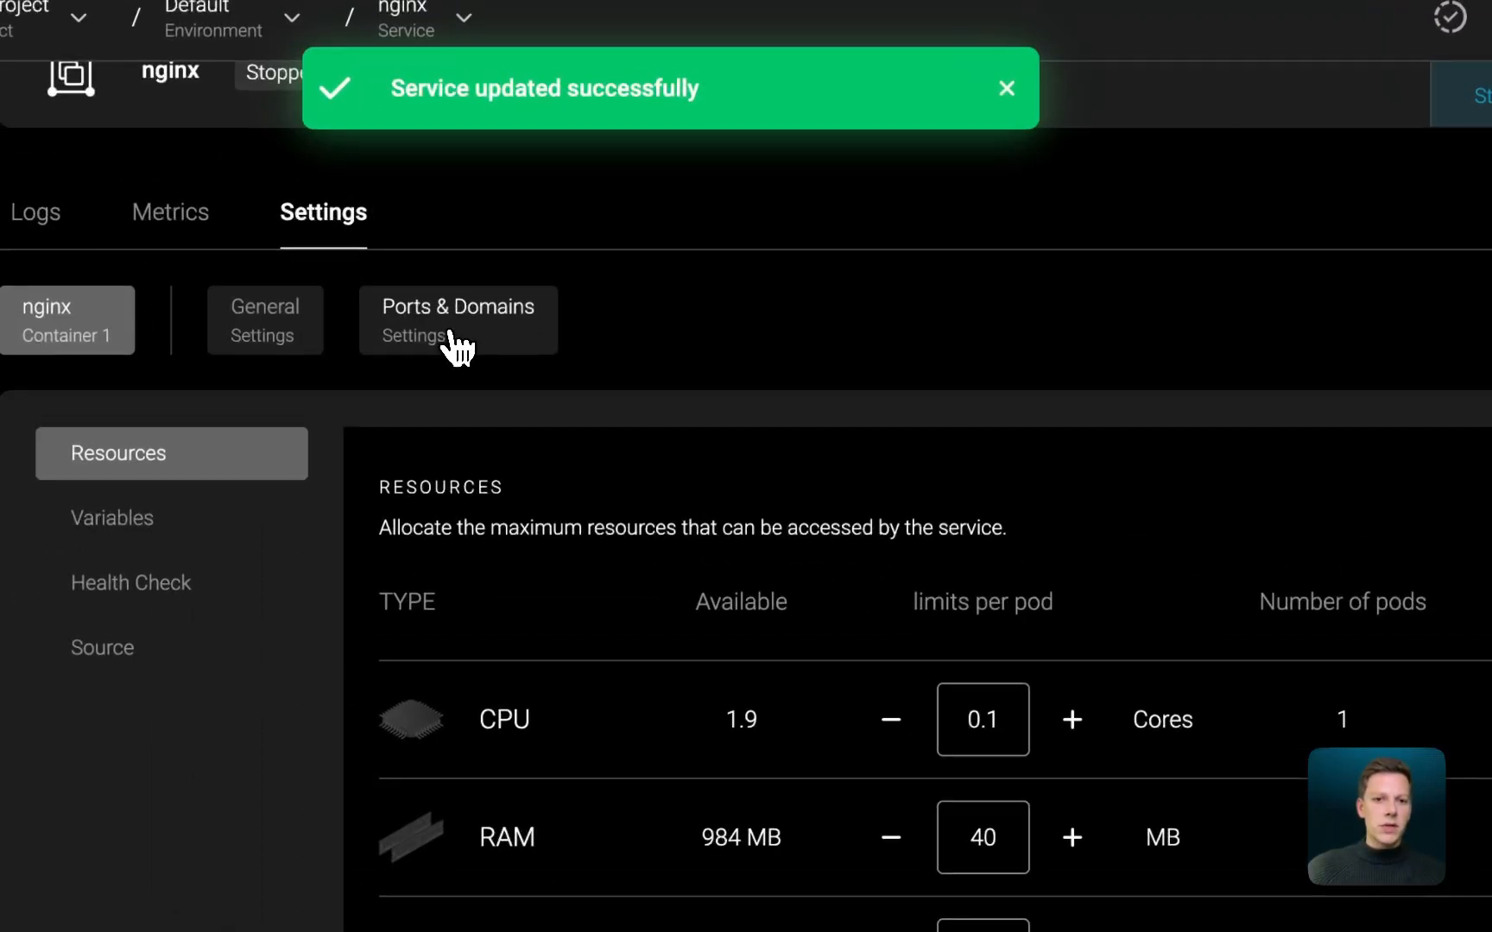
pyautogui.click(173, 95)
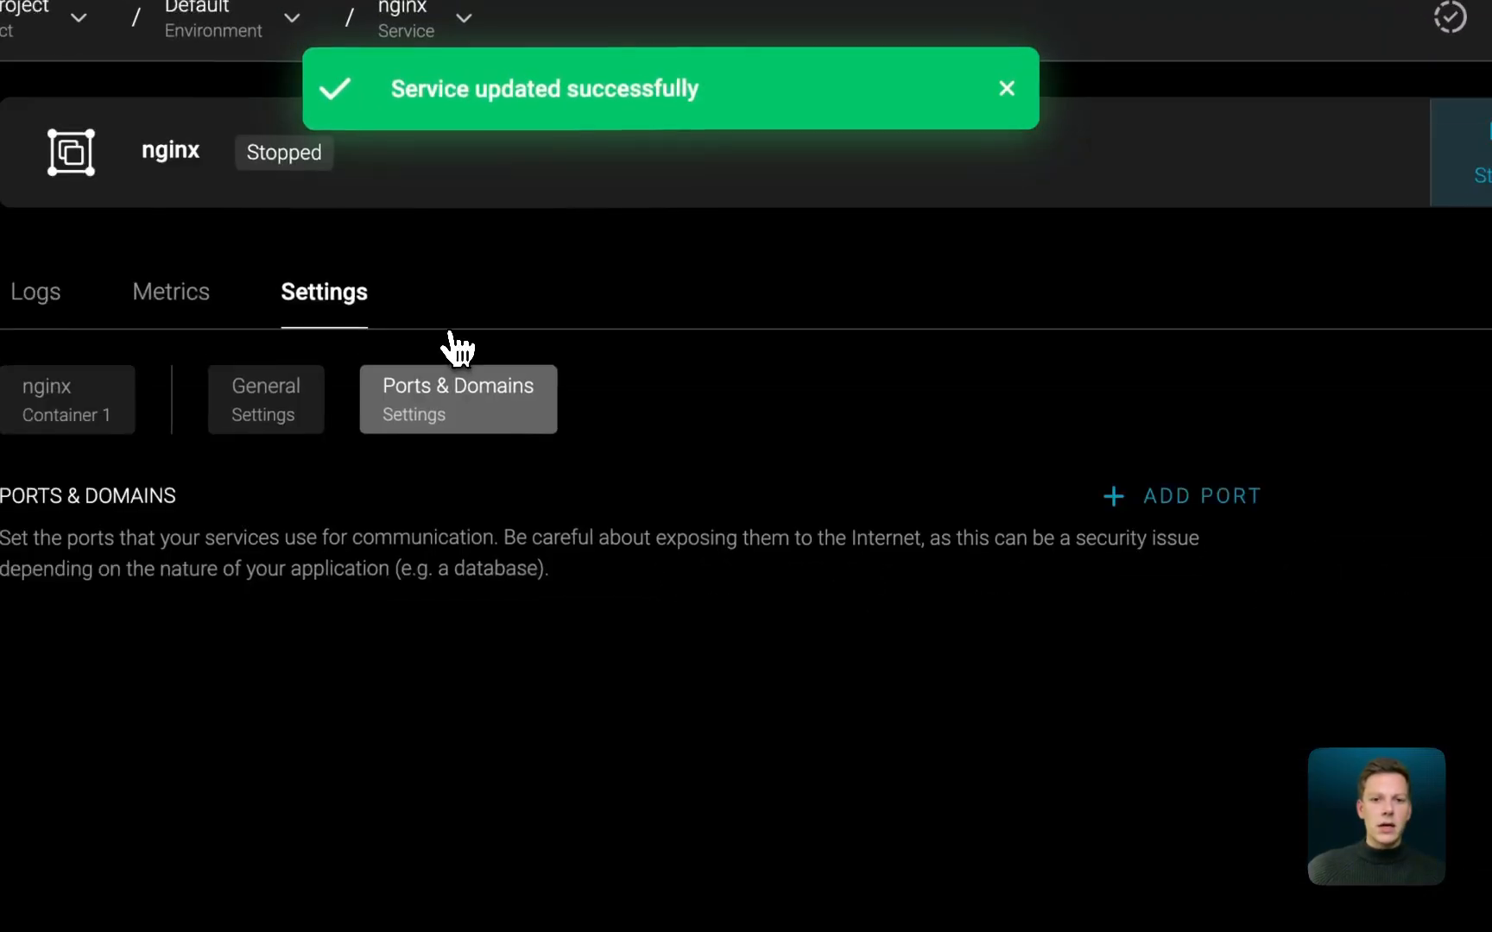
pyautogui.click(1201, 497)
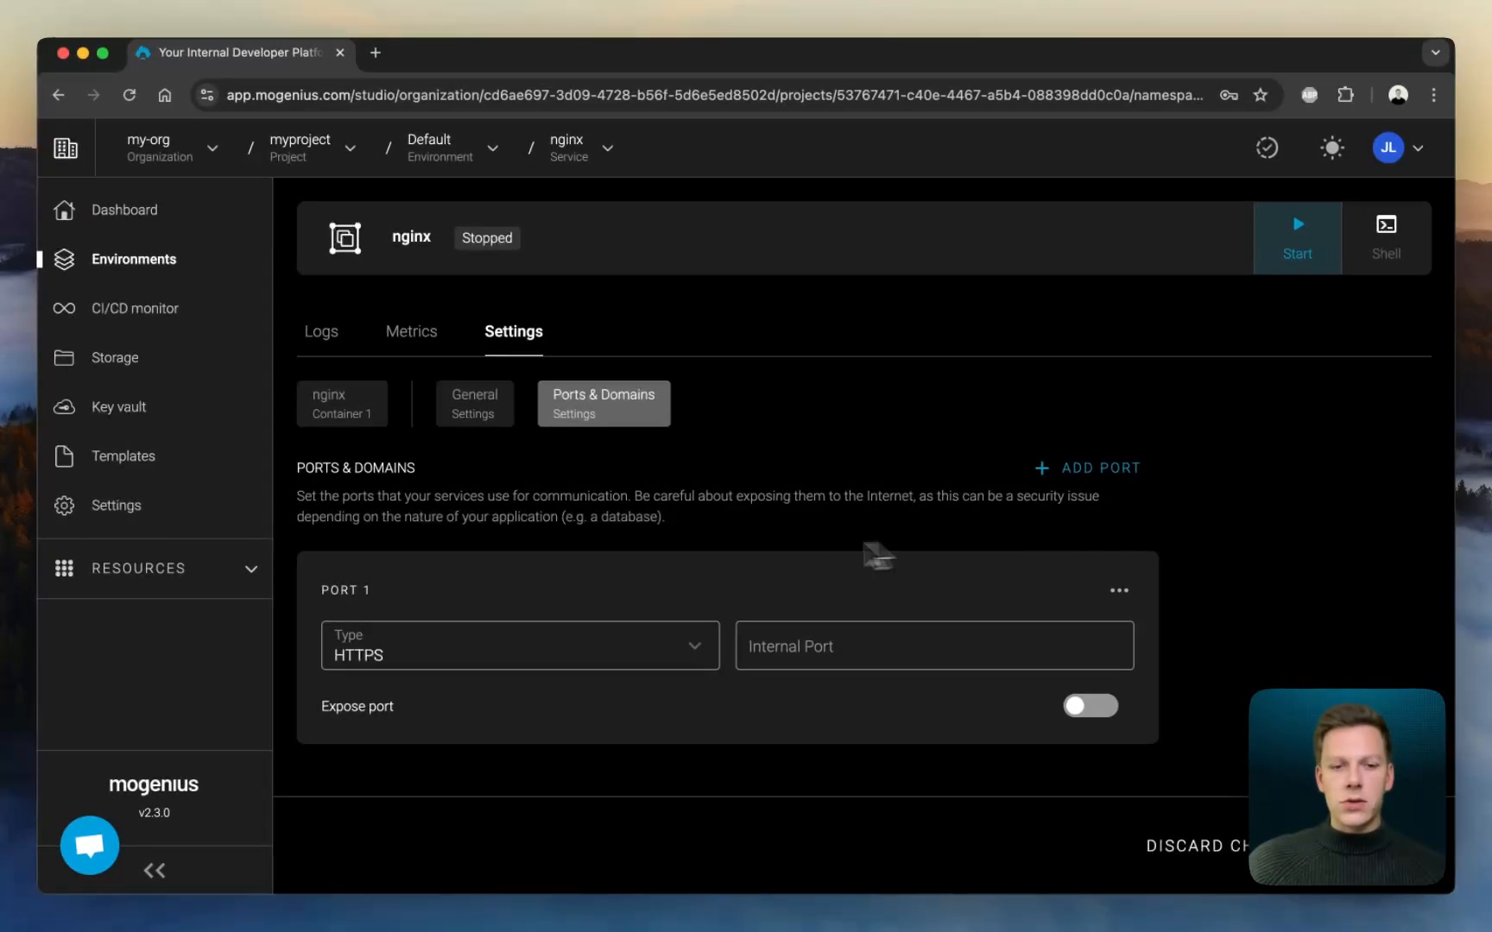
pyautogui.click(819, 648)
pyautogui.write('80')
pyautogui.click(1092, 707)
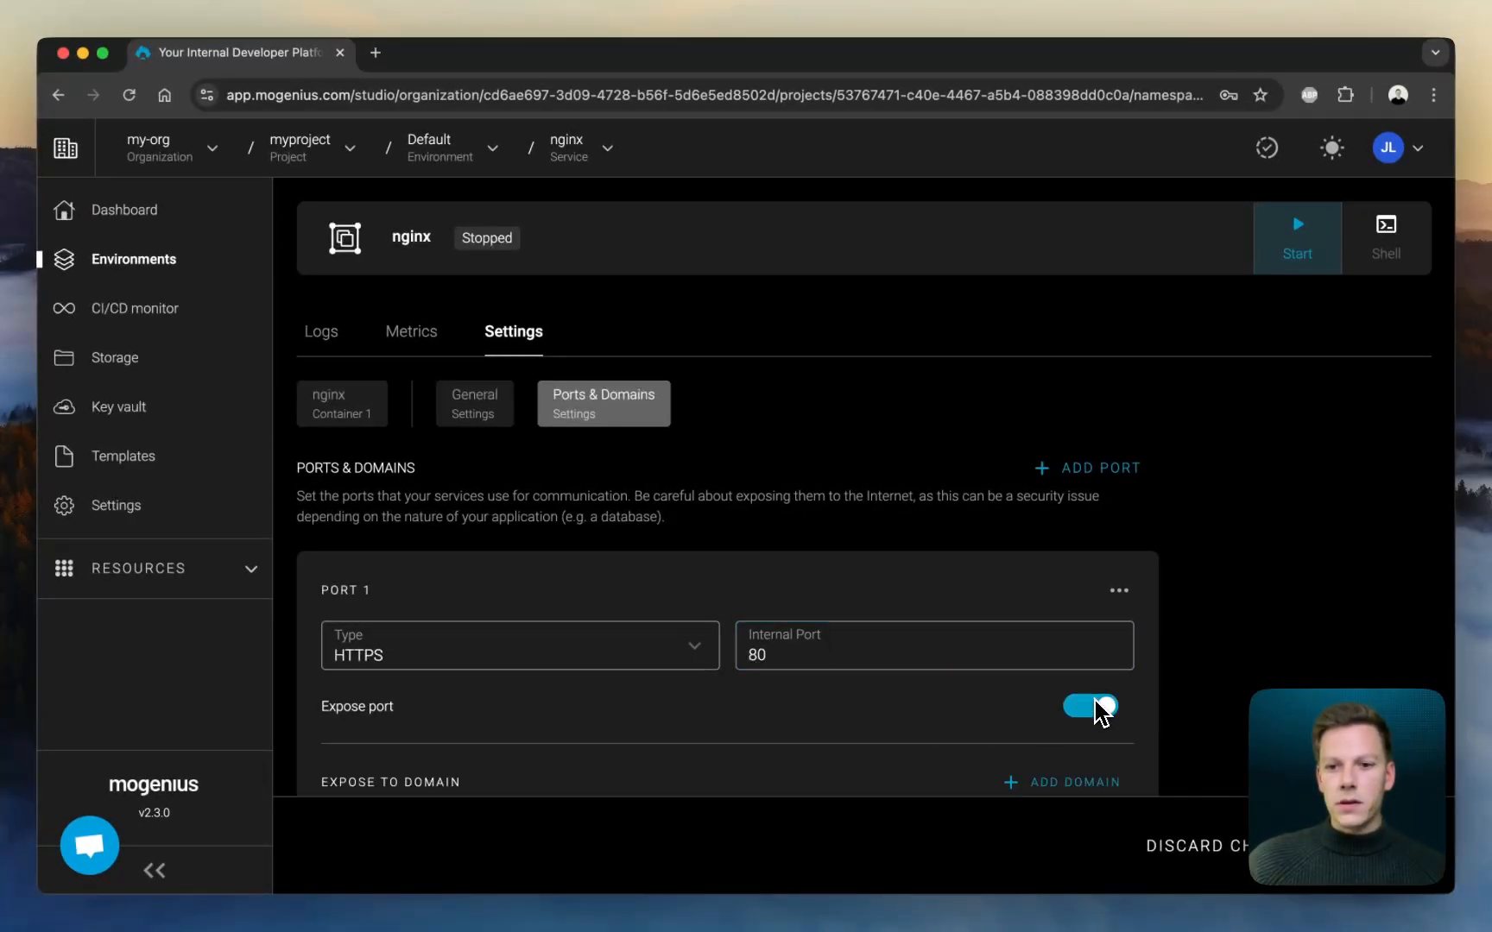
pyautogui.scroll(-3, 1101, 713)
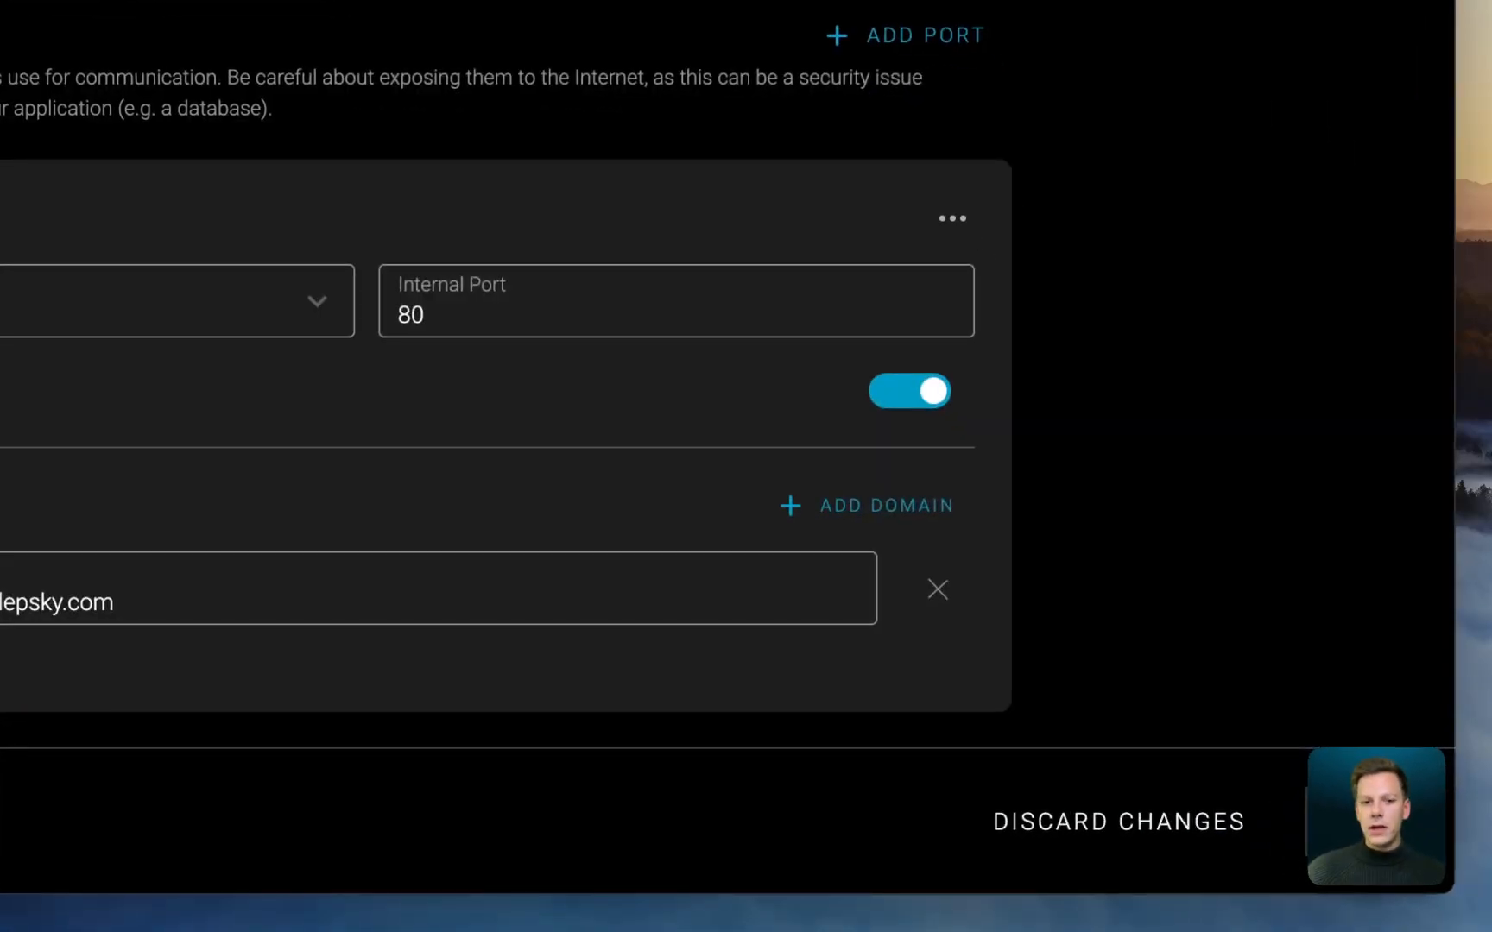
pyautogui.click(1372, 822)
# - Start the nginx service, dismiss the notification, and open its pod logs
pyautogui.scroll(3, 626, 712)
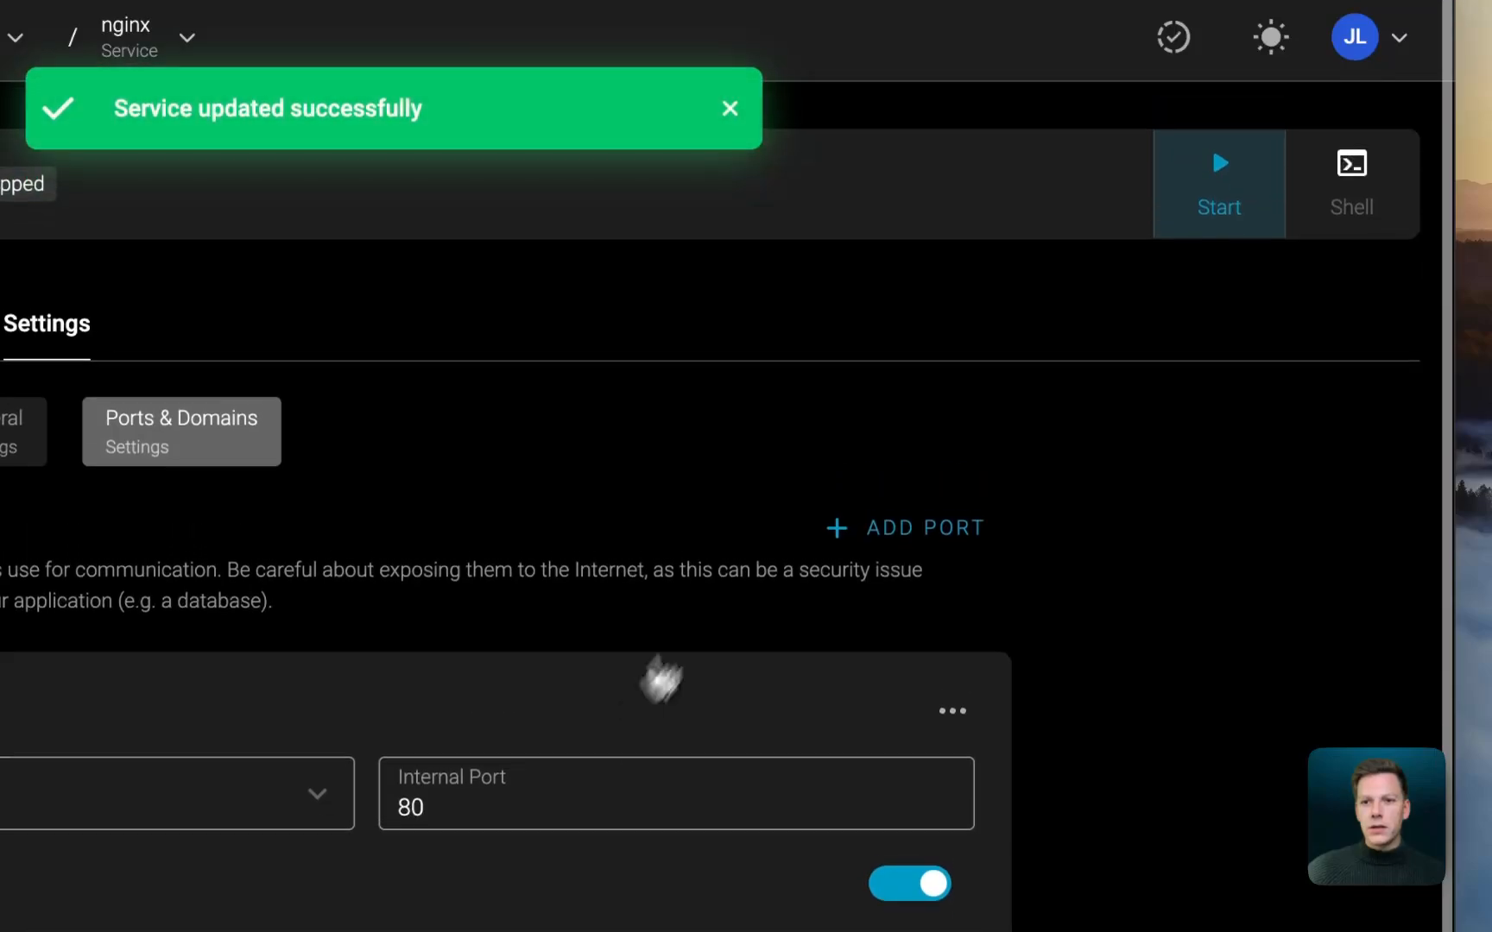
pyautogui.click(1252, 177)
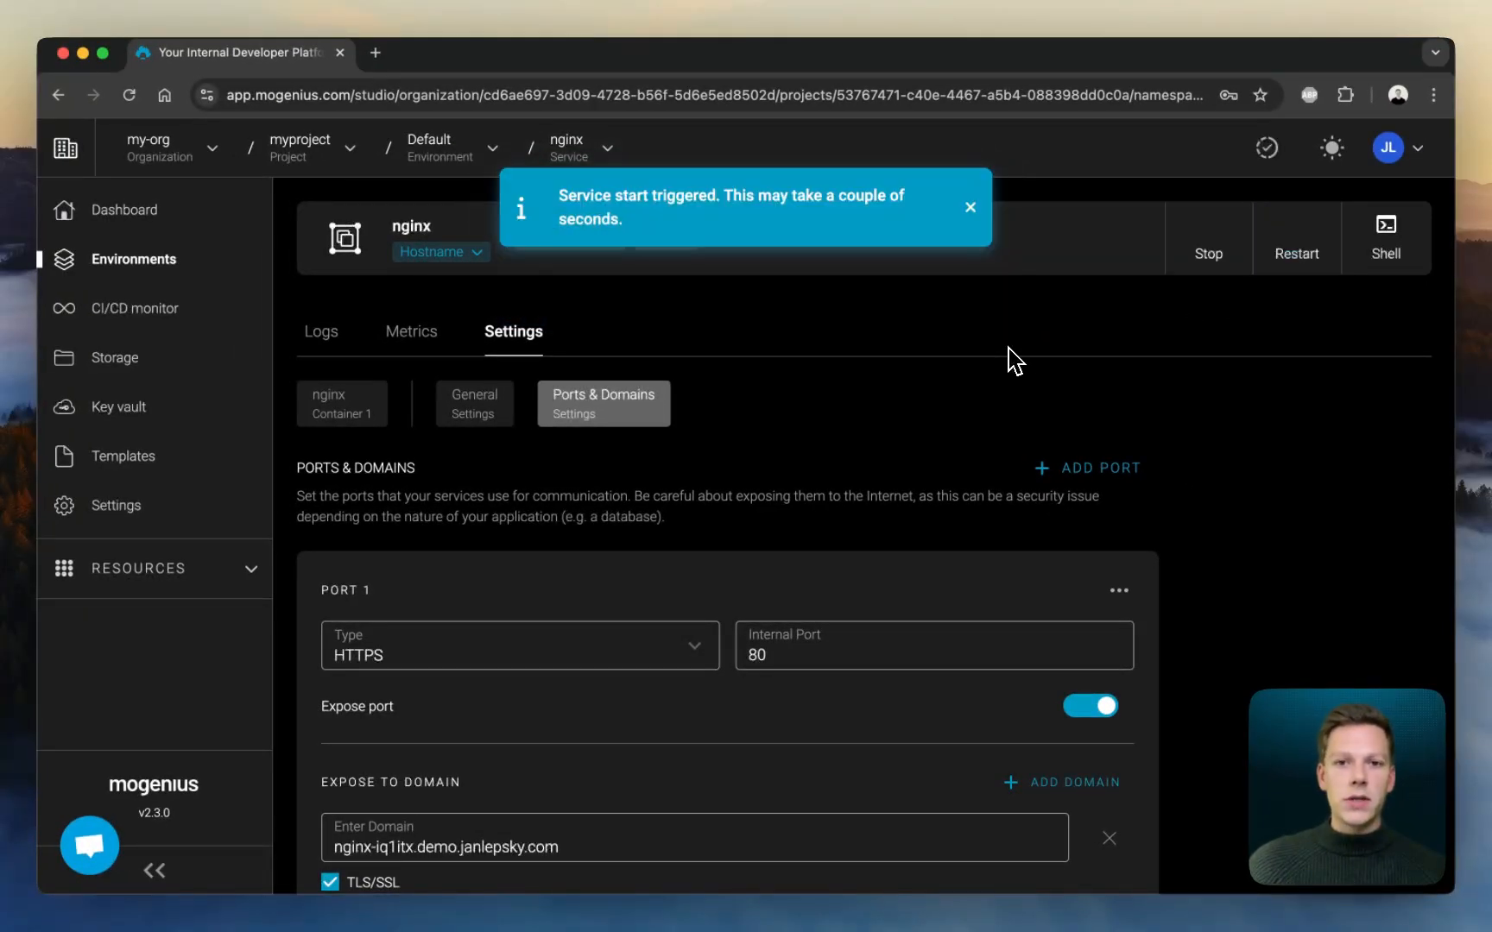
pyautogui.click(970, 207)
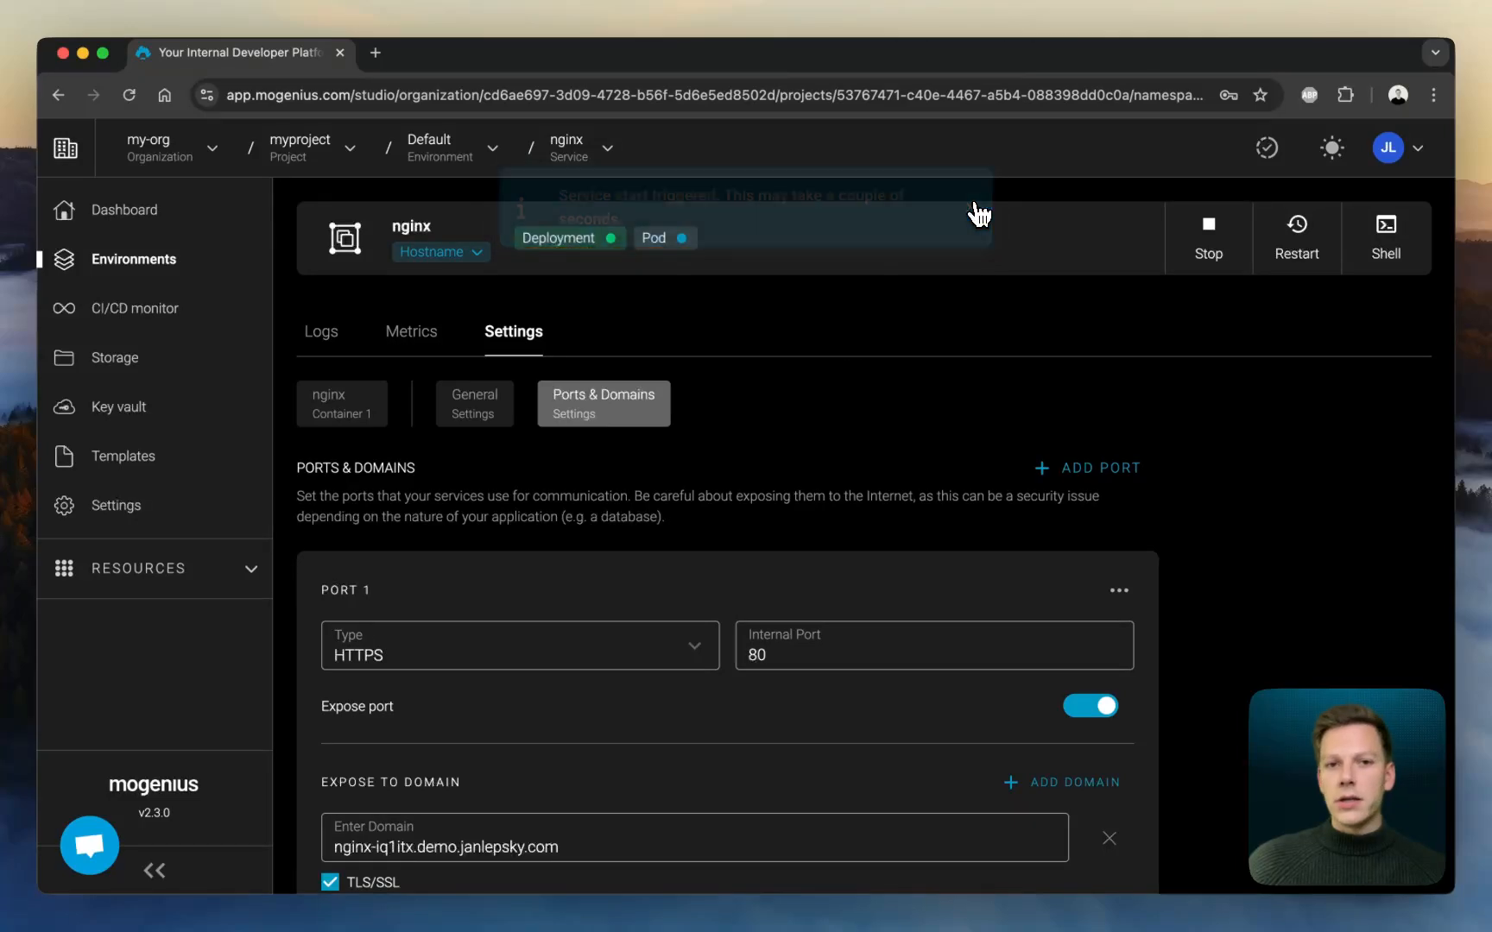
pyautogui.click(661, 238)
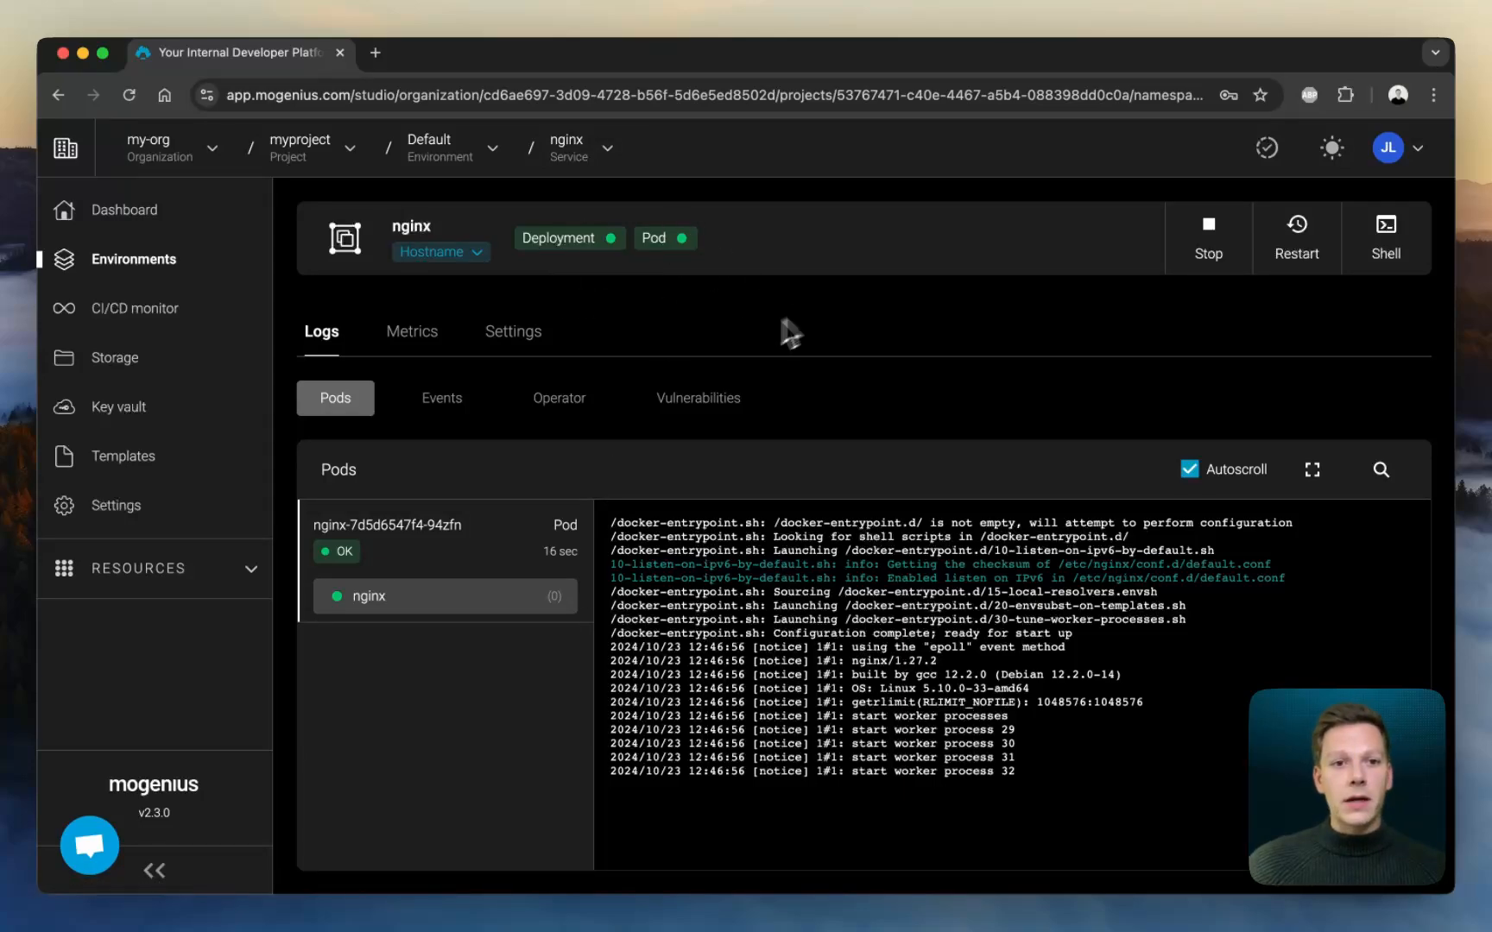
# - Open the nginx service's external hostname to check the deployed page, then return to the service's pod logs
pyautogui.click(432, 250)
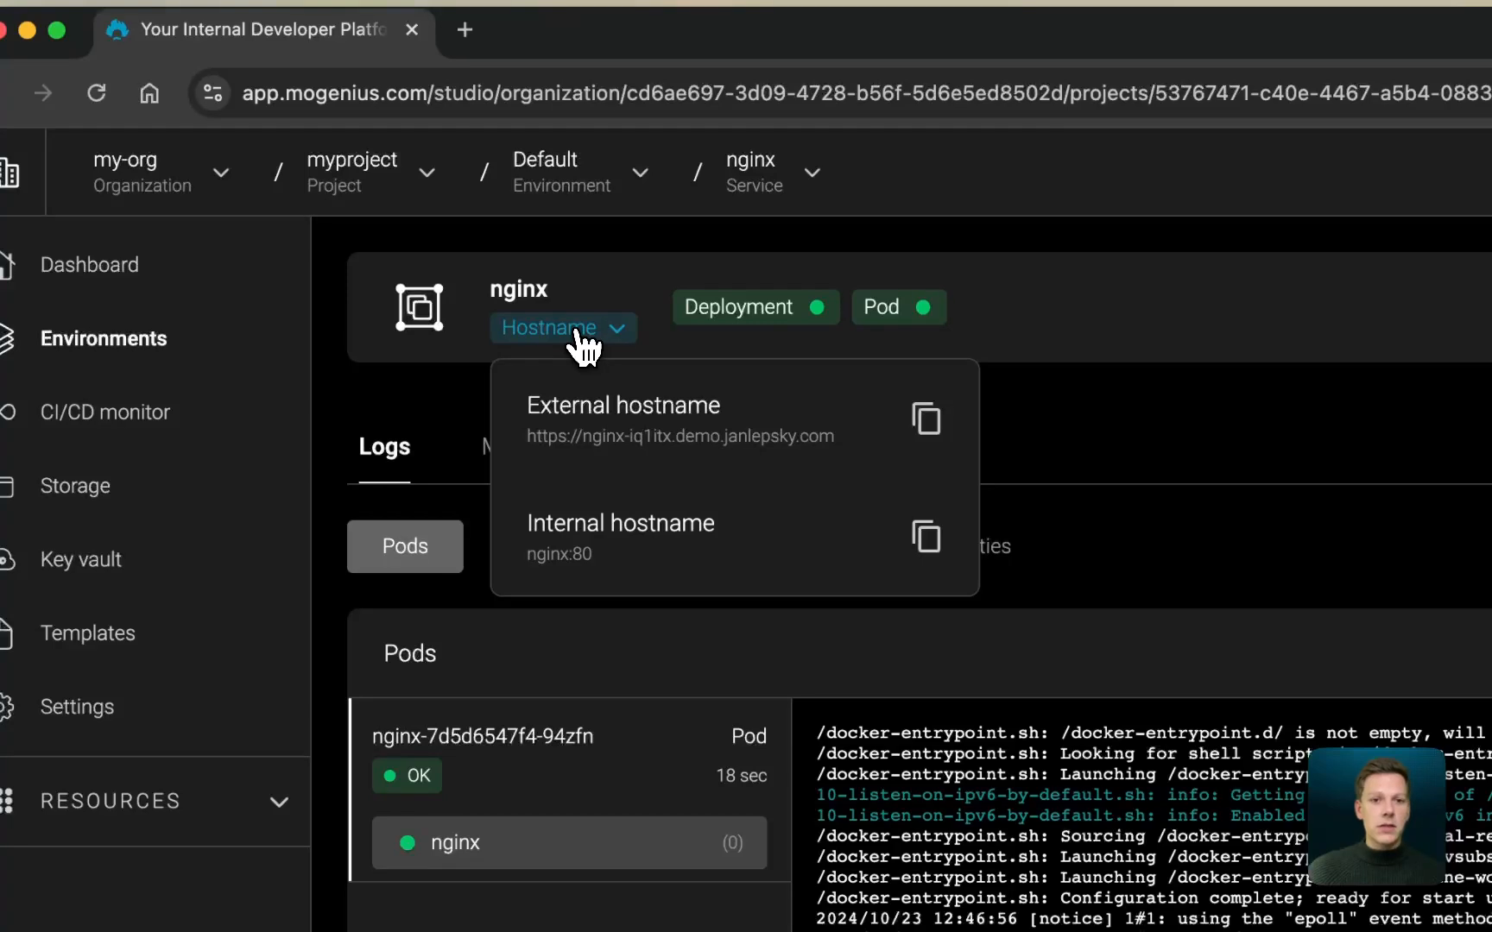
pyautogui.click(648, 434)
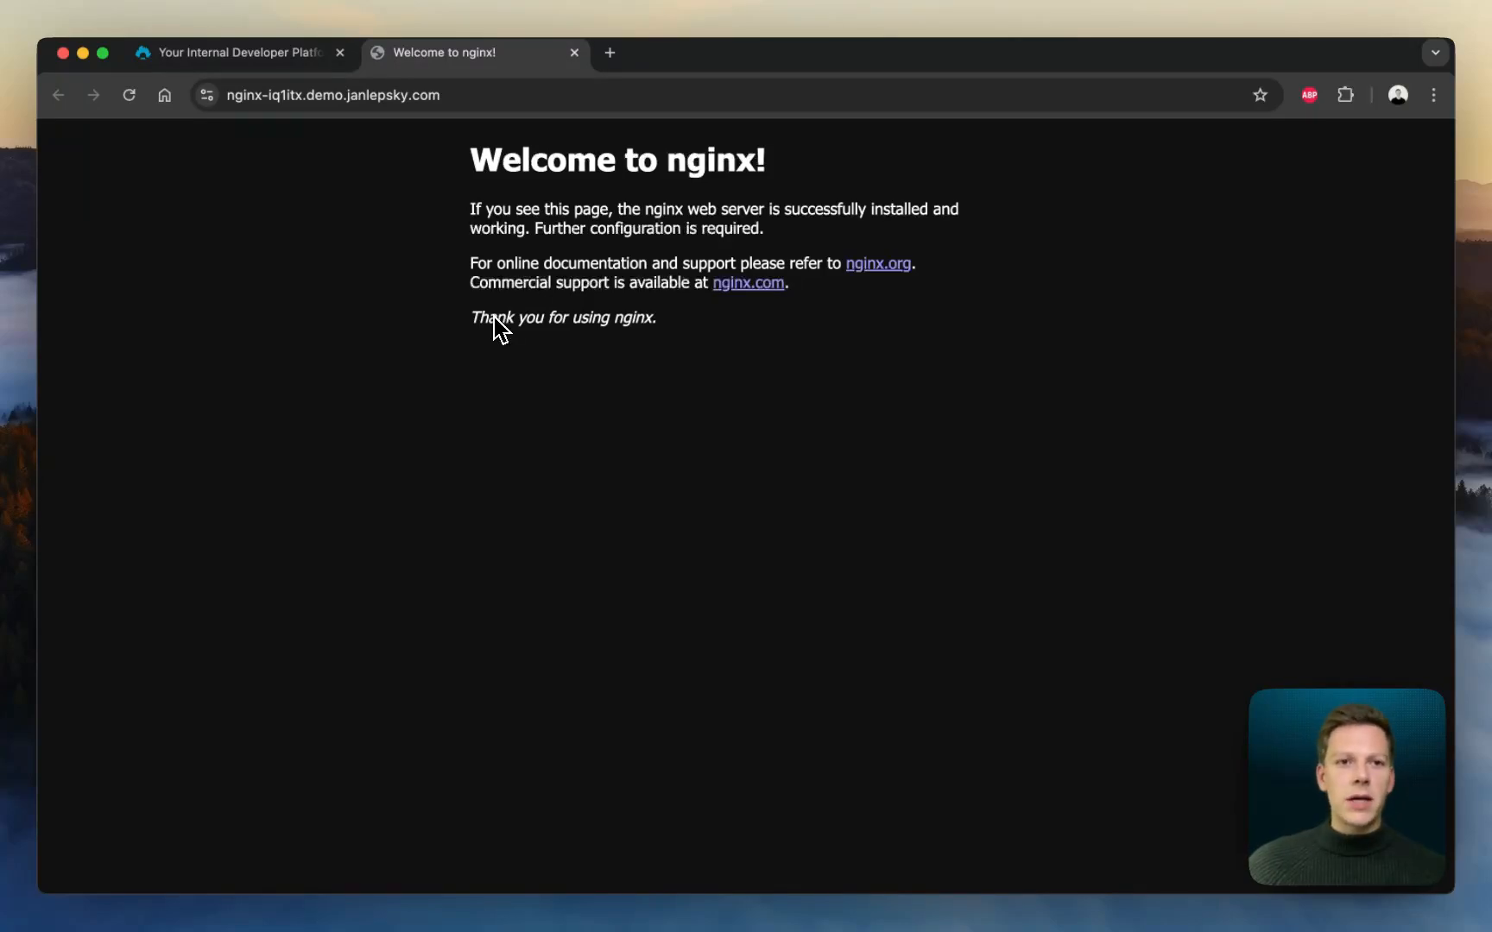
pyautogui.click(575, 54)
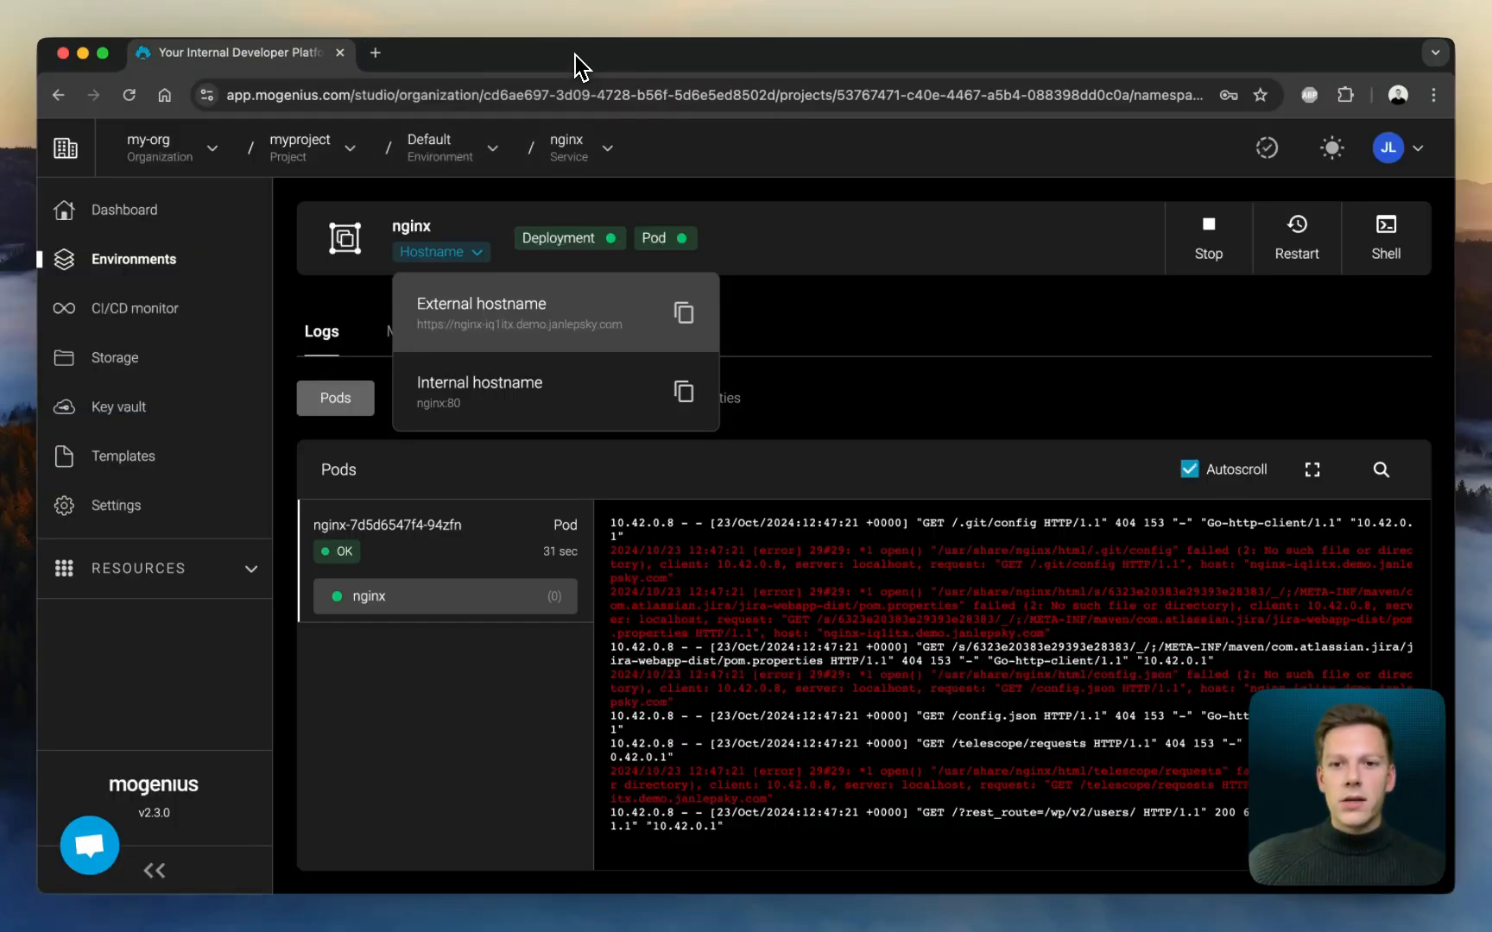
pyautogui.click(854, 344)
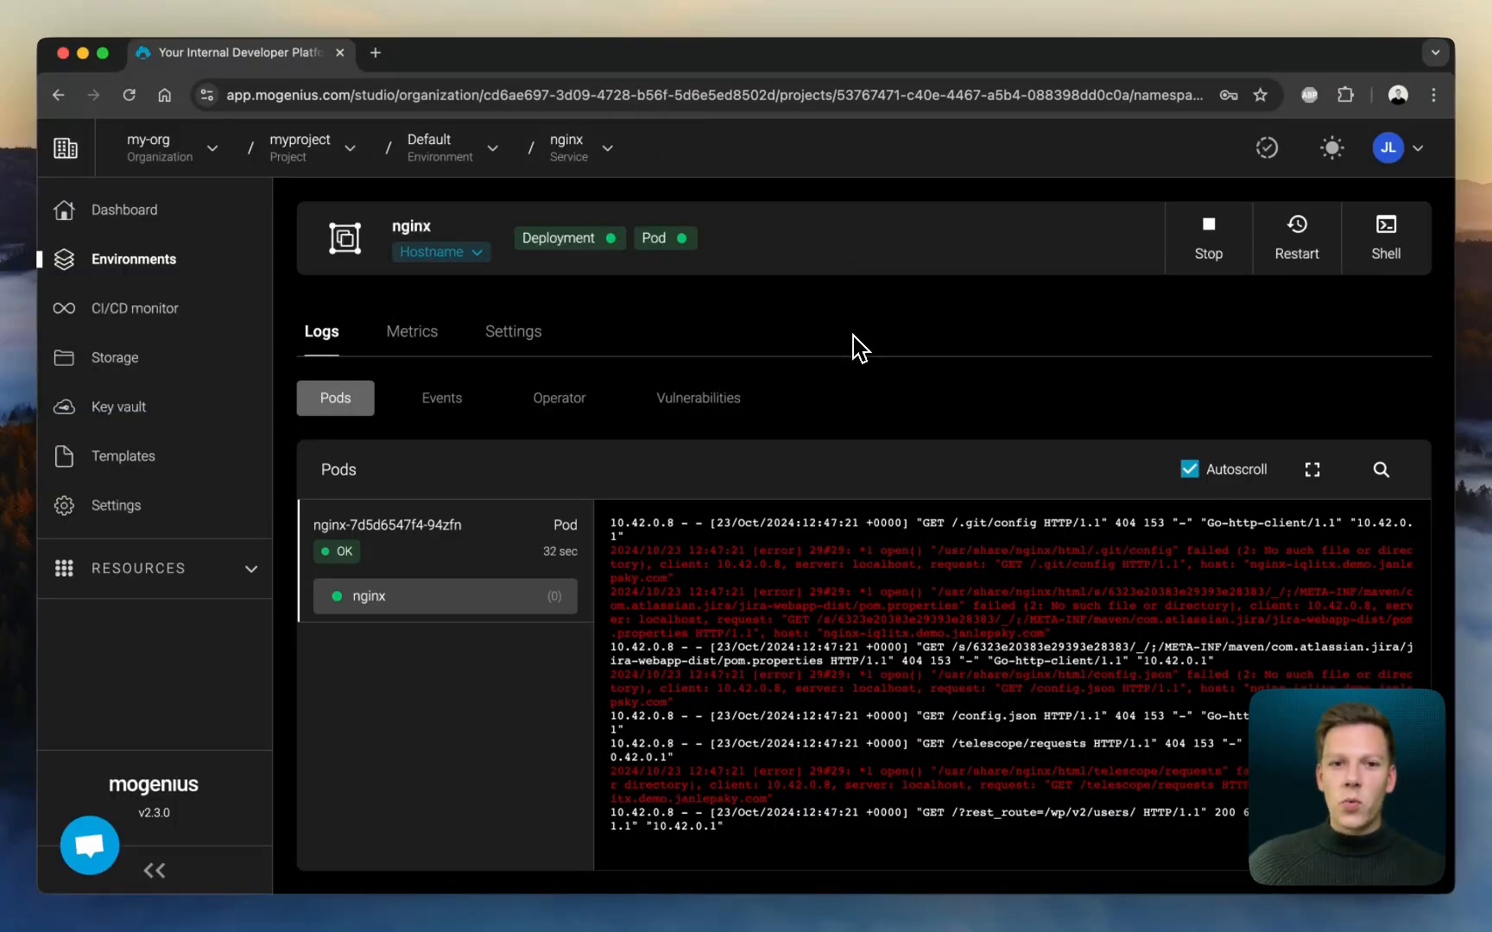